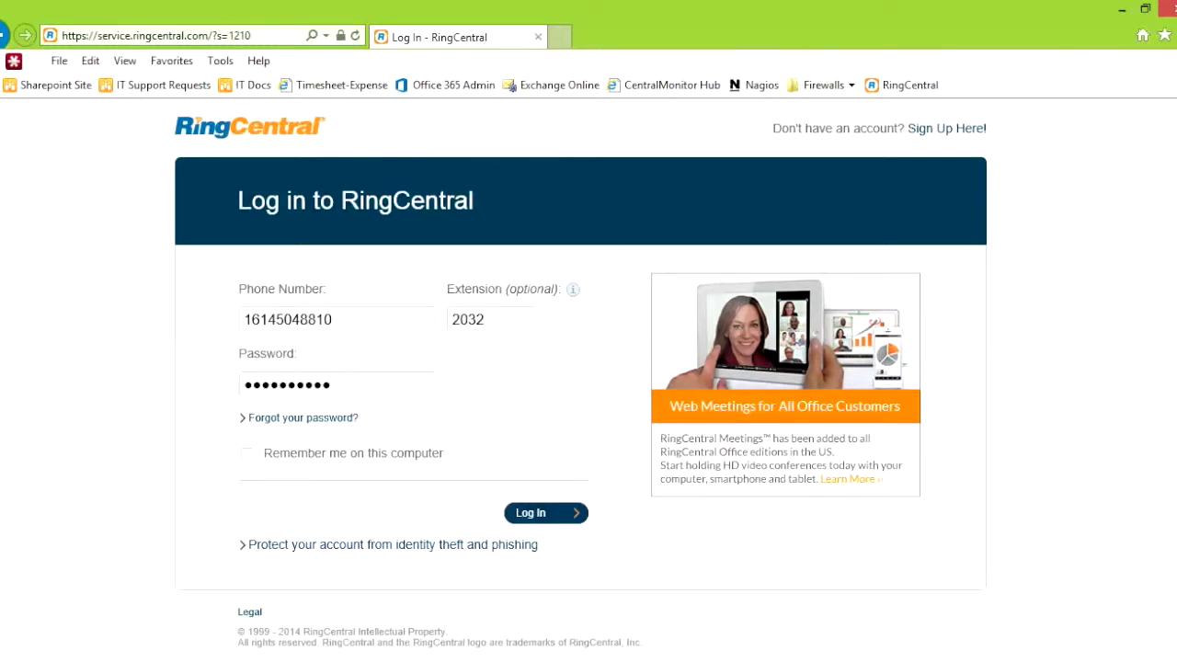
# Log in with the prefilled account credentials and show the user shortcuts on the overview page
pyautogui.moveTo(573, 288)
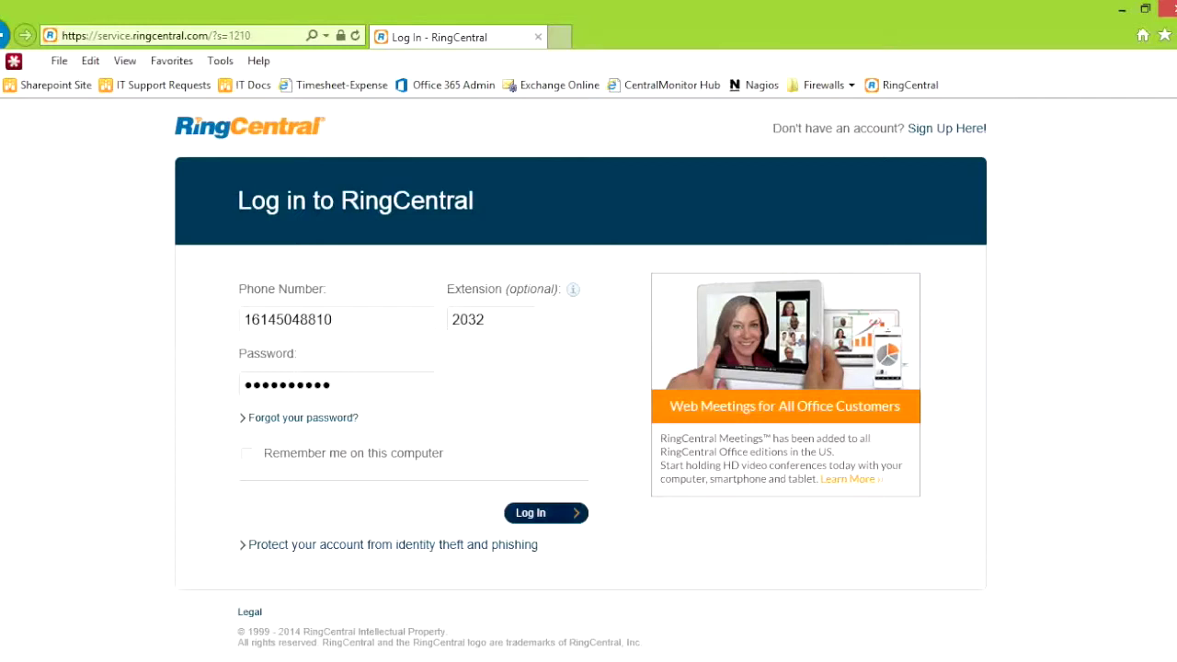
pyautogui.press('Return')
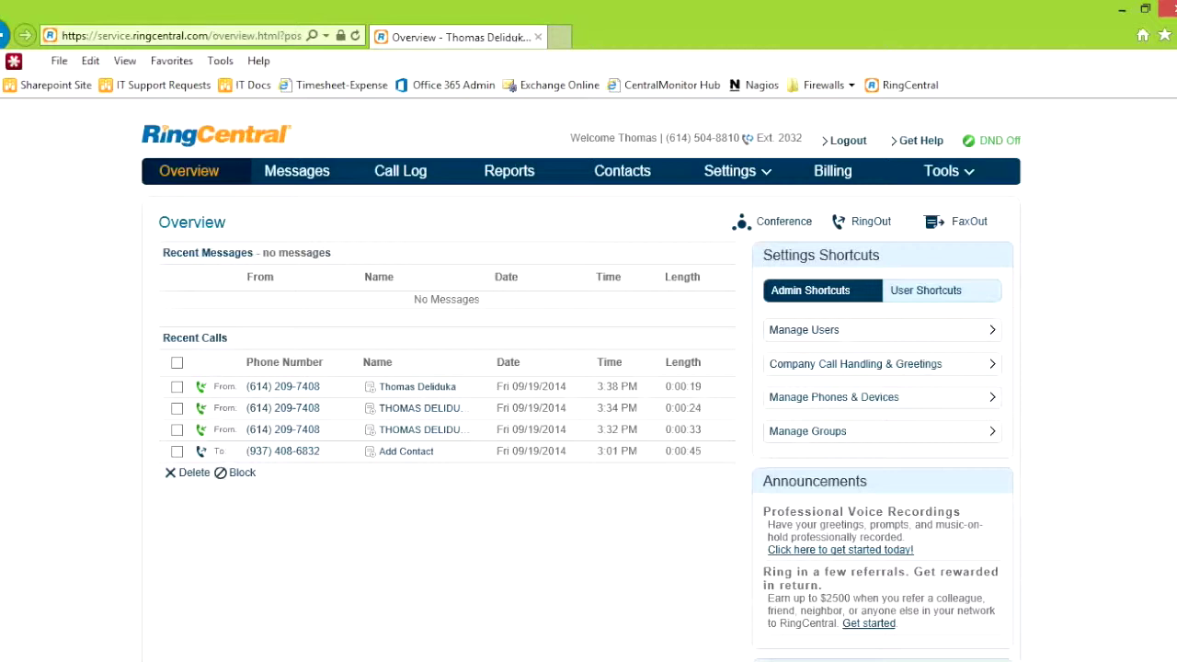
pyautogui.click(925, 290)
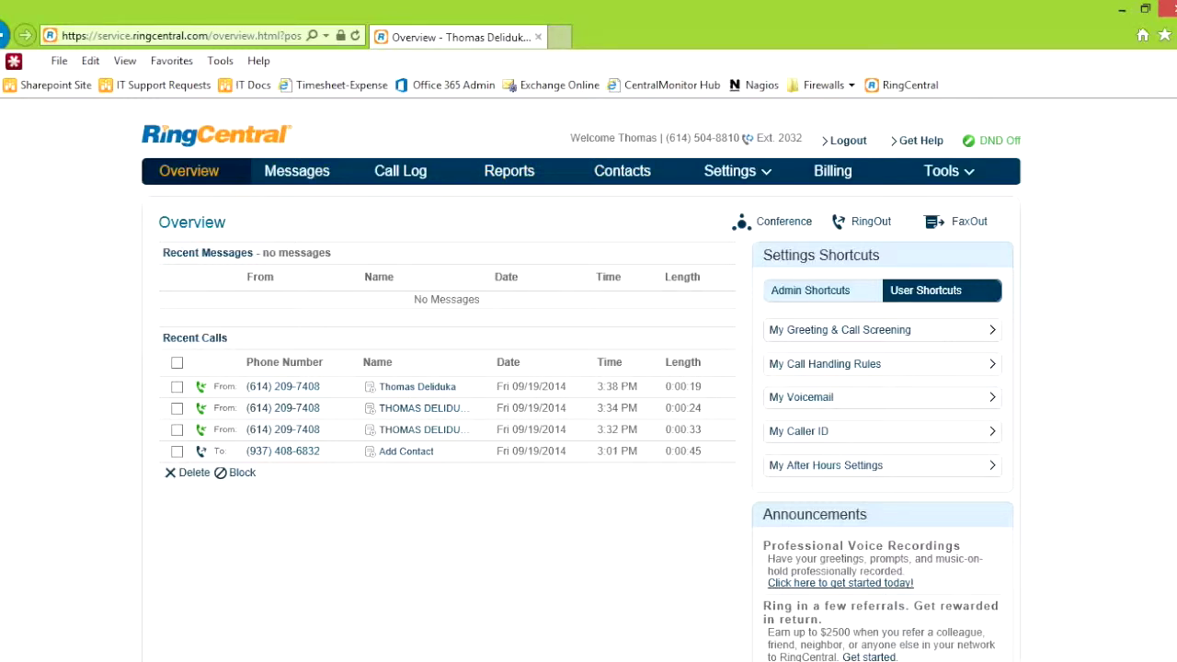
# Open My Settings and display the user details of the logged-in extension
pyautogui.moveTo(730, 171)
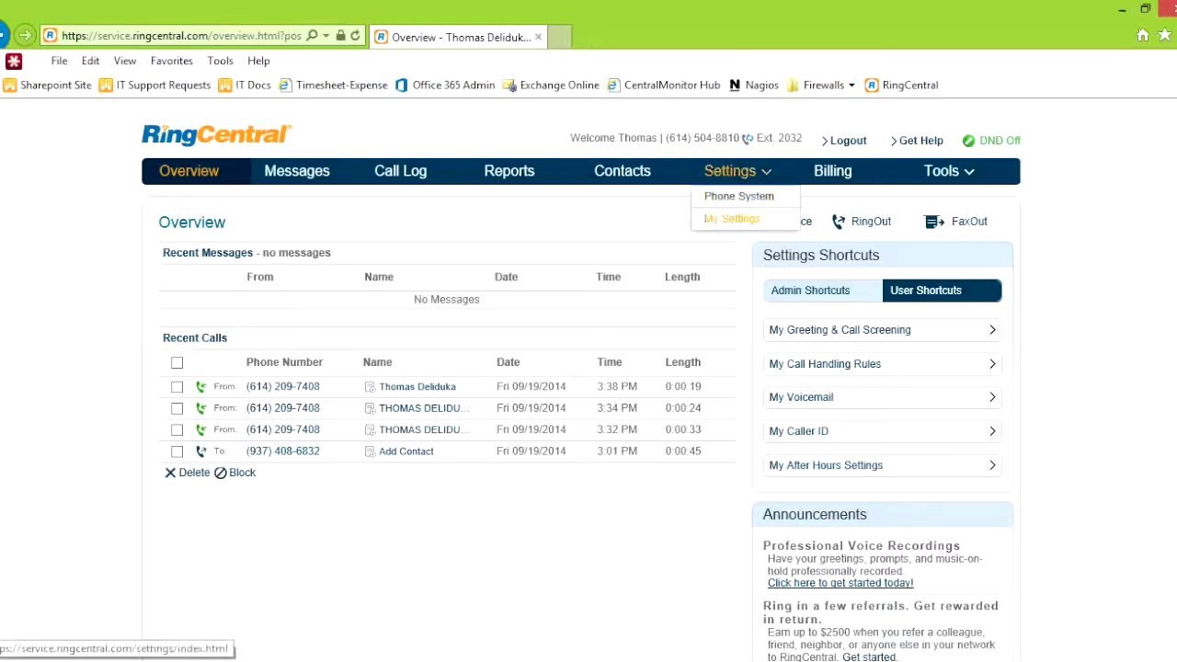
pyautogui.click(732, 219)
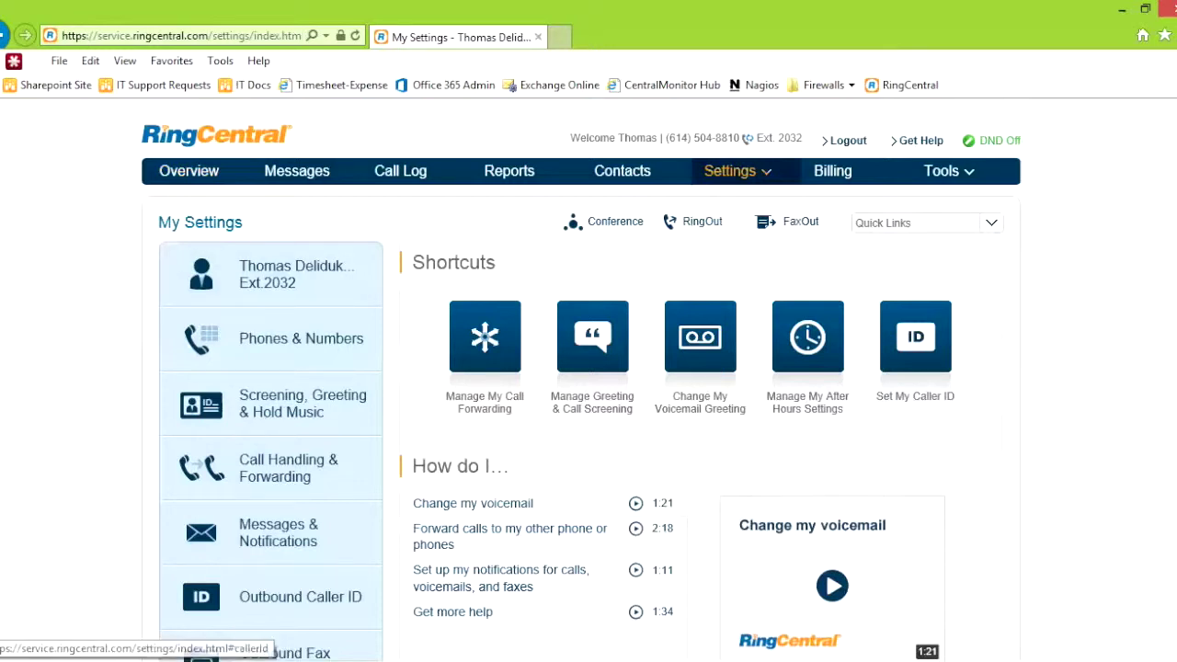
pyautogui.scroll(-2, 582, 380)
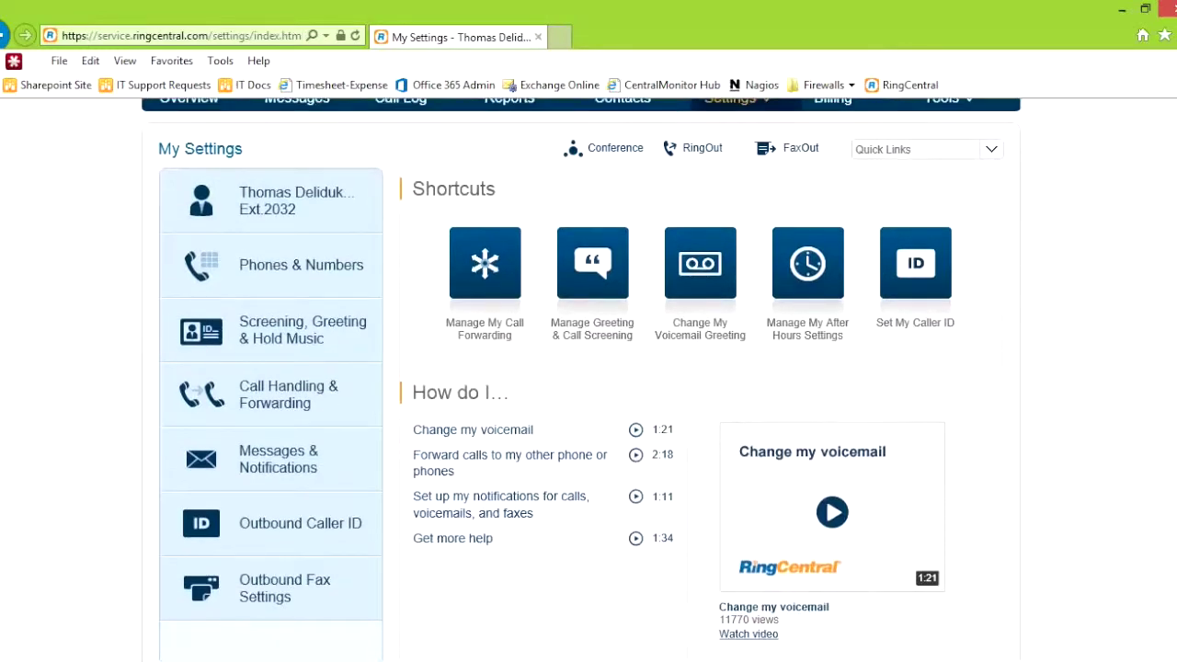
pyautogui.click(276, 200)
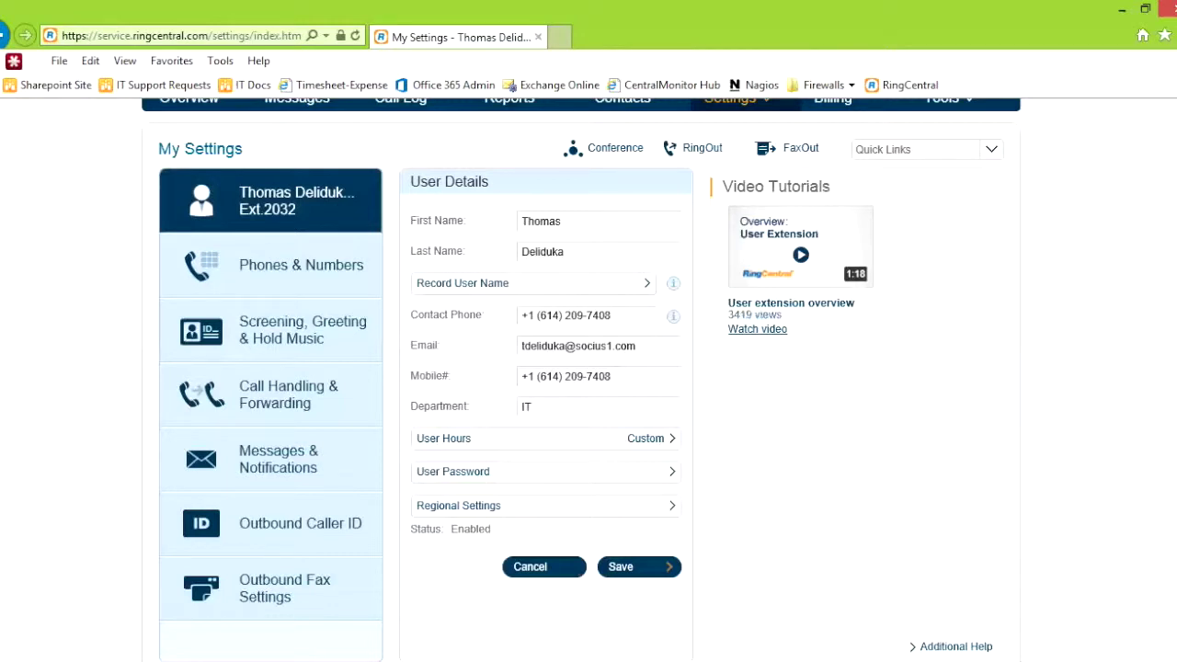
# Review the user name recording options and the weekly user hours schedule in the user details
pyautogui.click(462, 282)
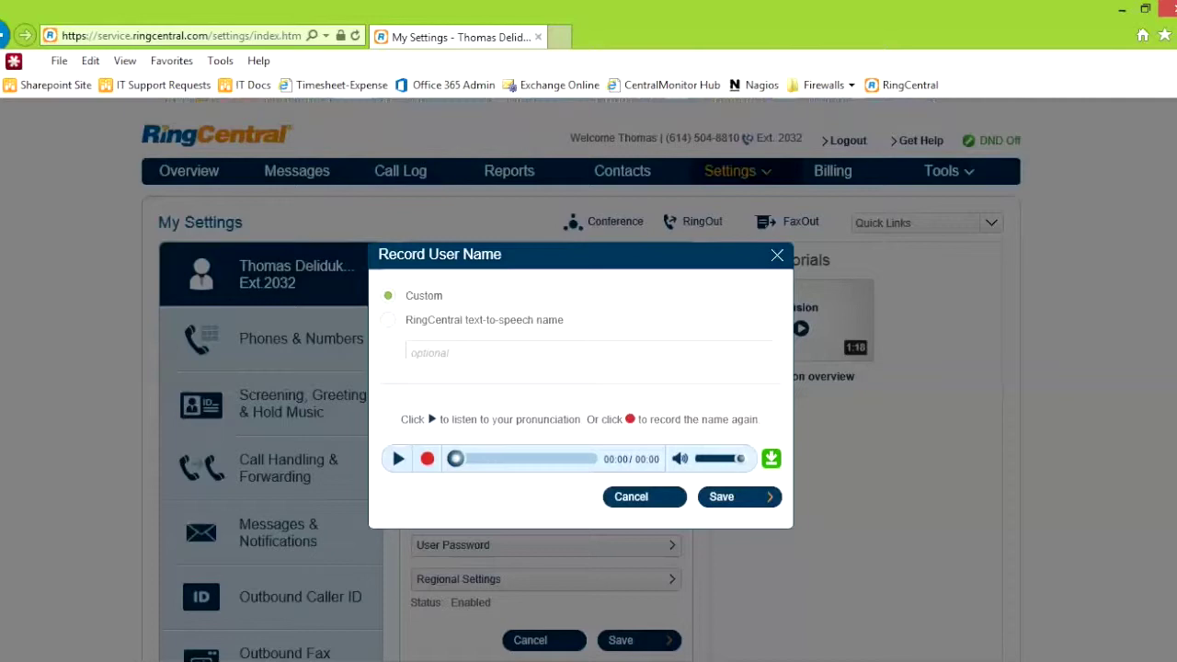
pyautogui.click(631, 497)
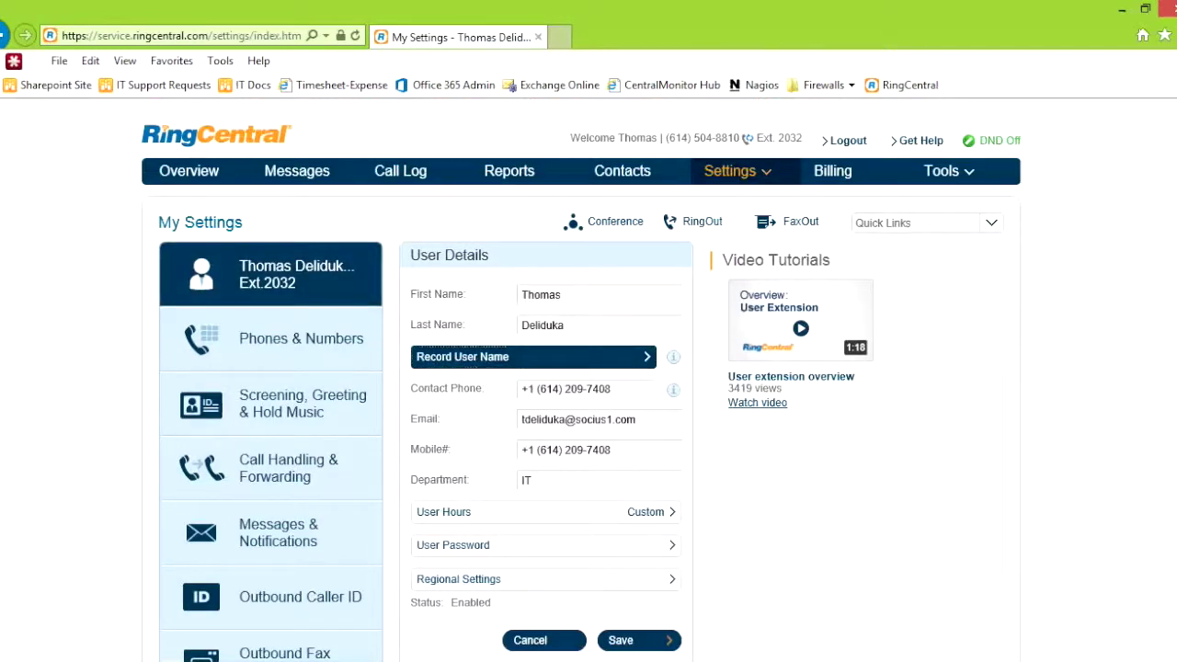
pyautogui.scroll(-3, 581, 380)
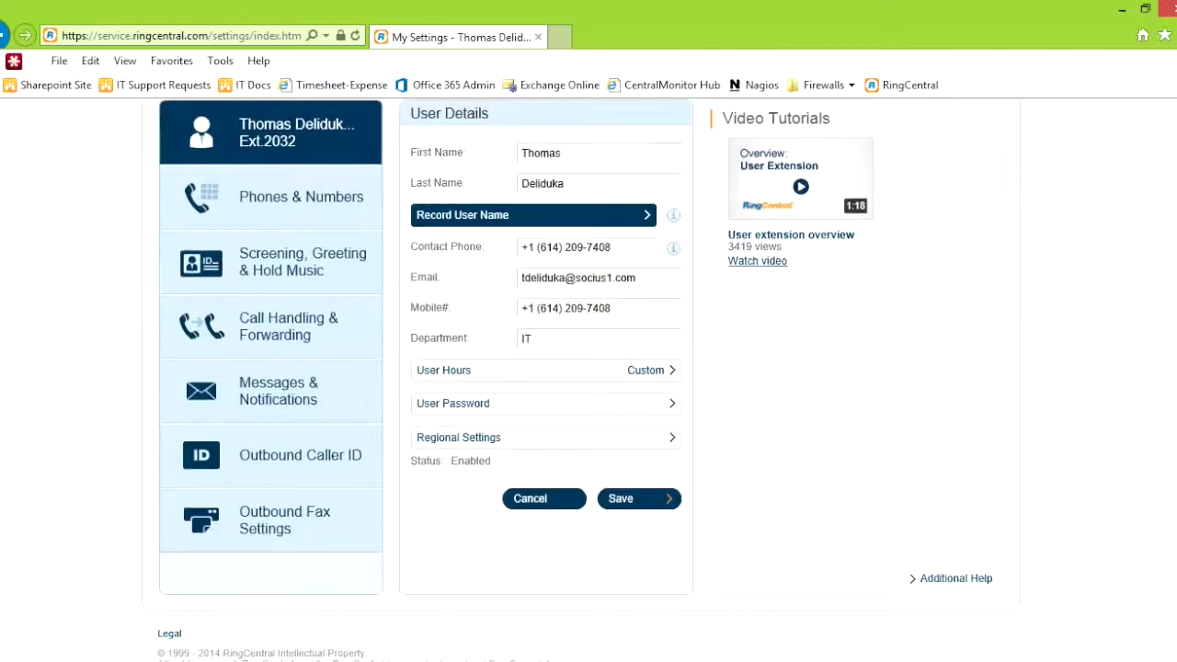
pyautogui.click(551, 369)
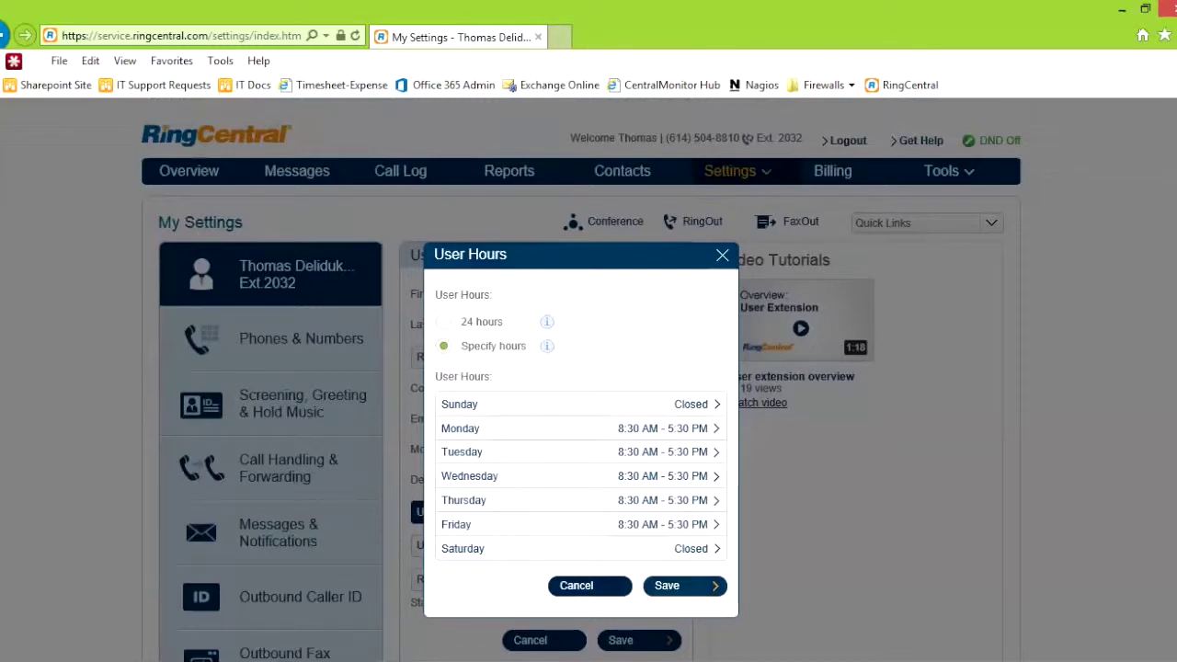
pyautogui.press('Return')
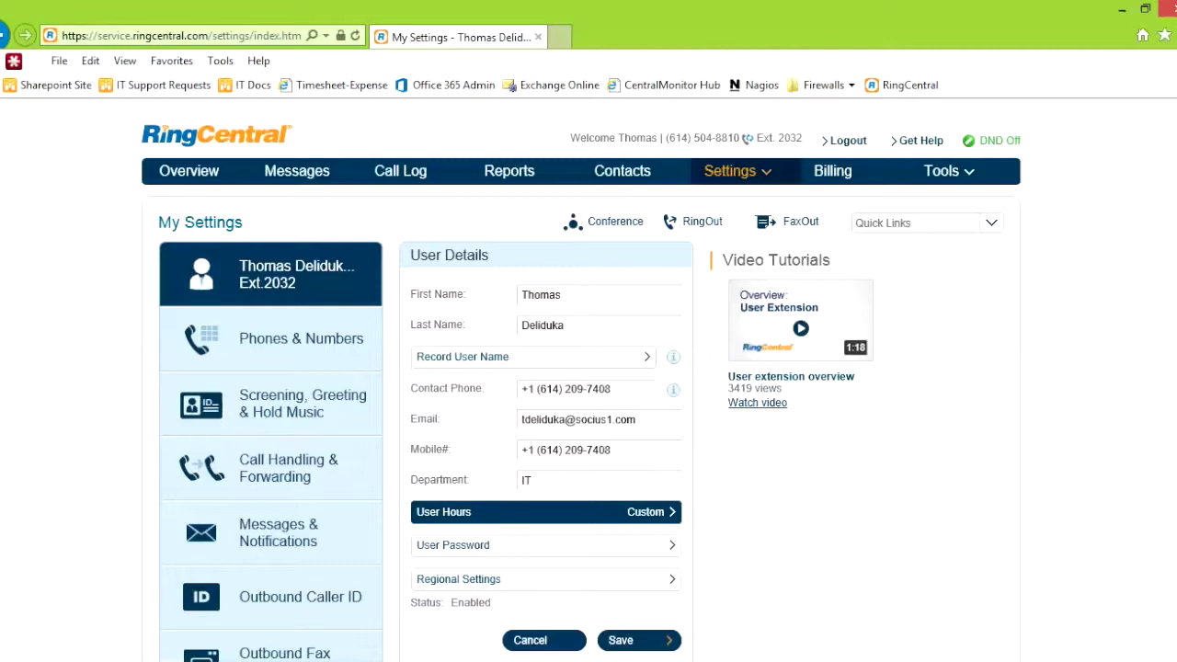
# Check the time zone, time format and home country code in the regional settings
pyautogui.click(458, 578)
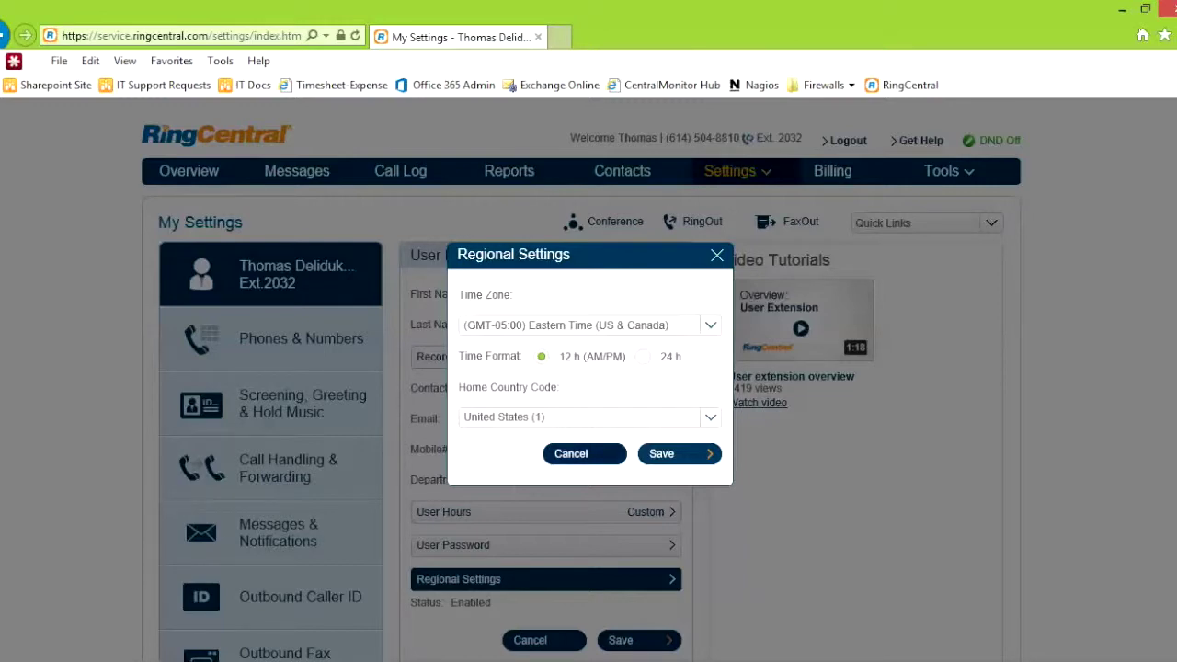
pyautogui.click(570, 454)
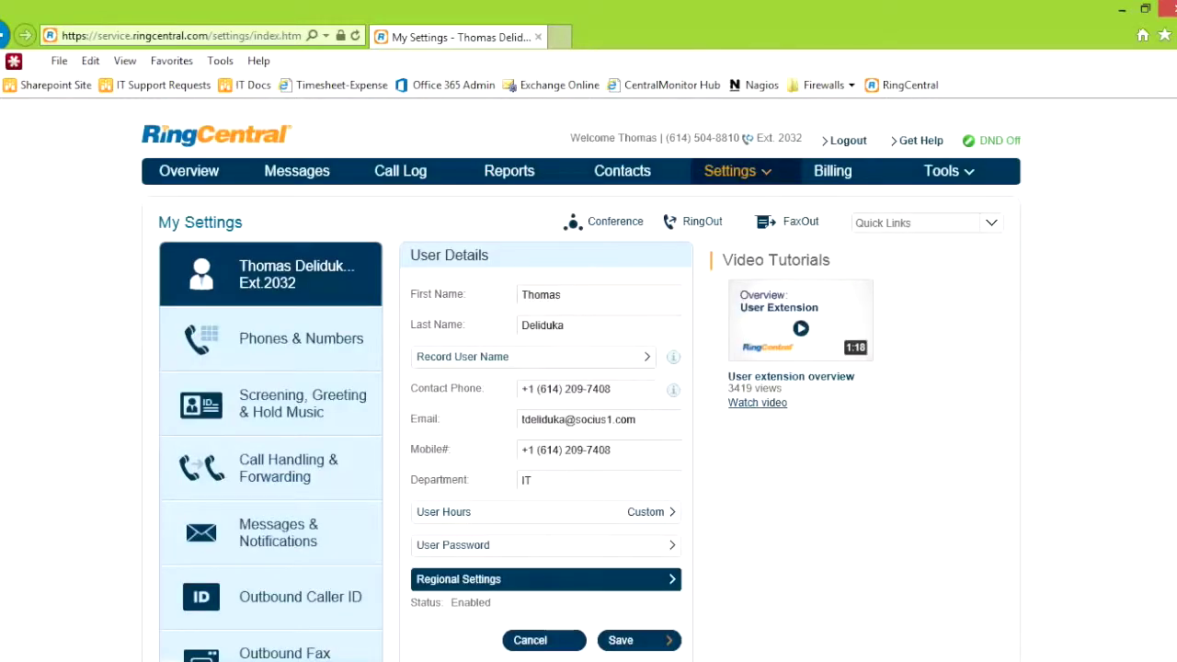
# Open Phones & Numbers and view the softphone's phone details, including its PC name
pyautogui.scroll(-3, 589, 368)
pyautogui.scroll(1, 589, 368)
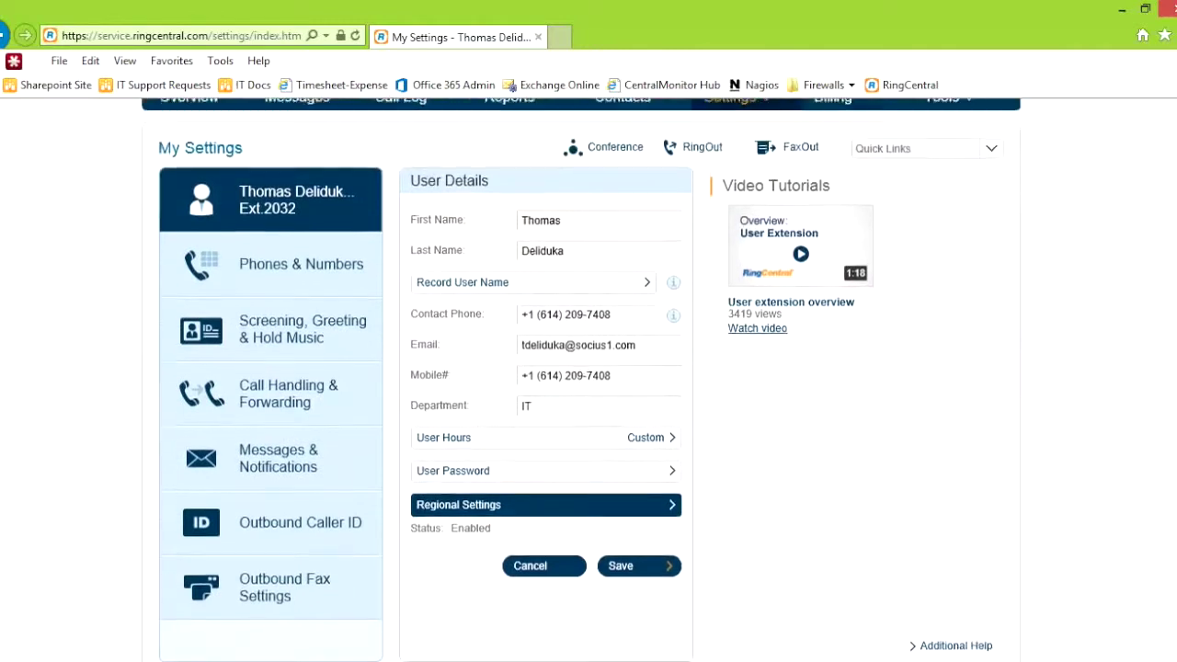
pyautogui.click(301, 267)
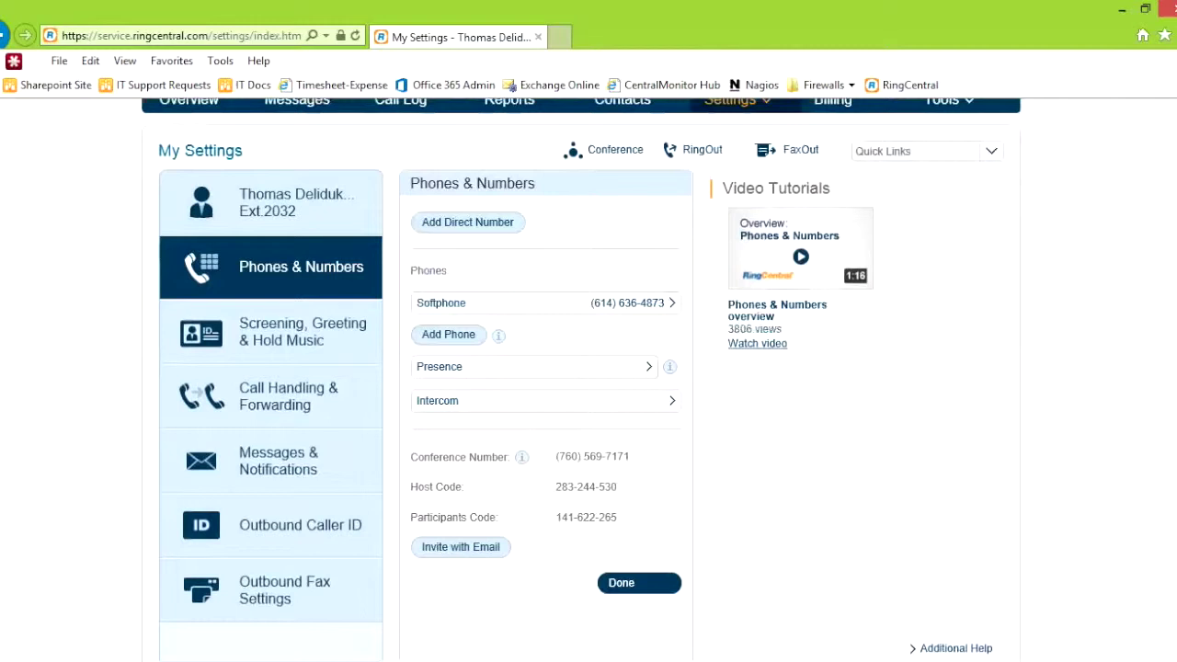
pyautogui.scroll(1, 582, 380)
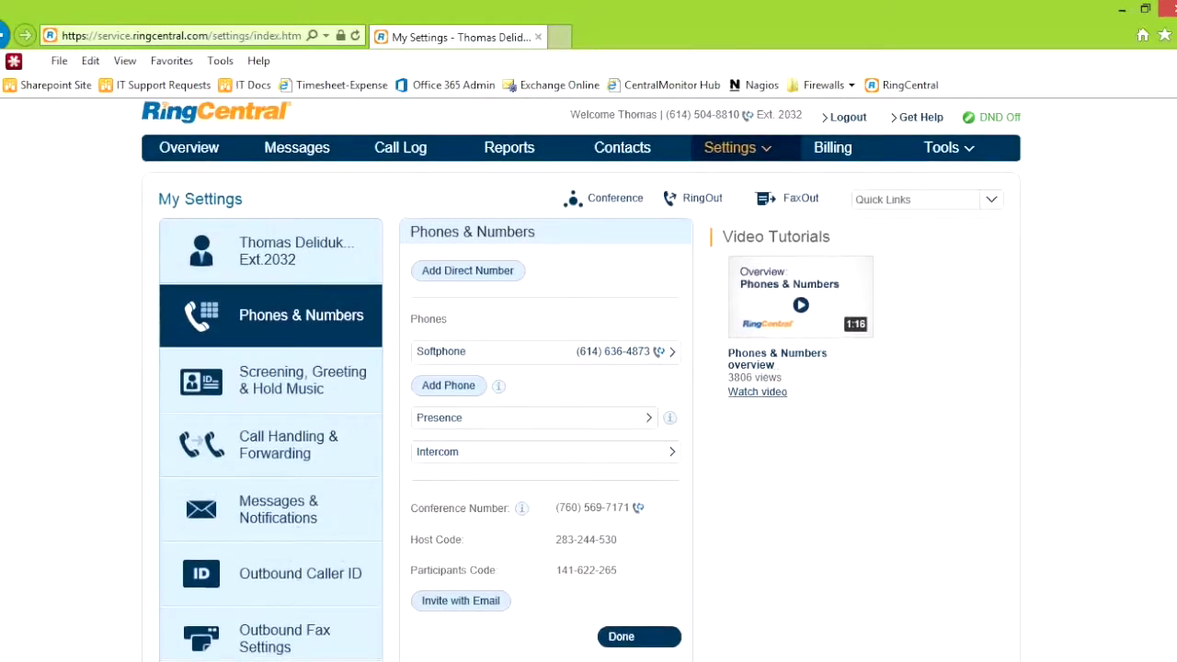
pyautogui.moveTo(665, 115); pyautogui.dragTo(739, 115)
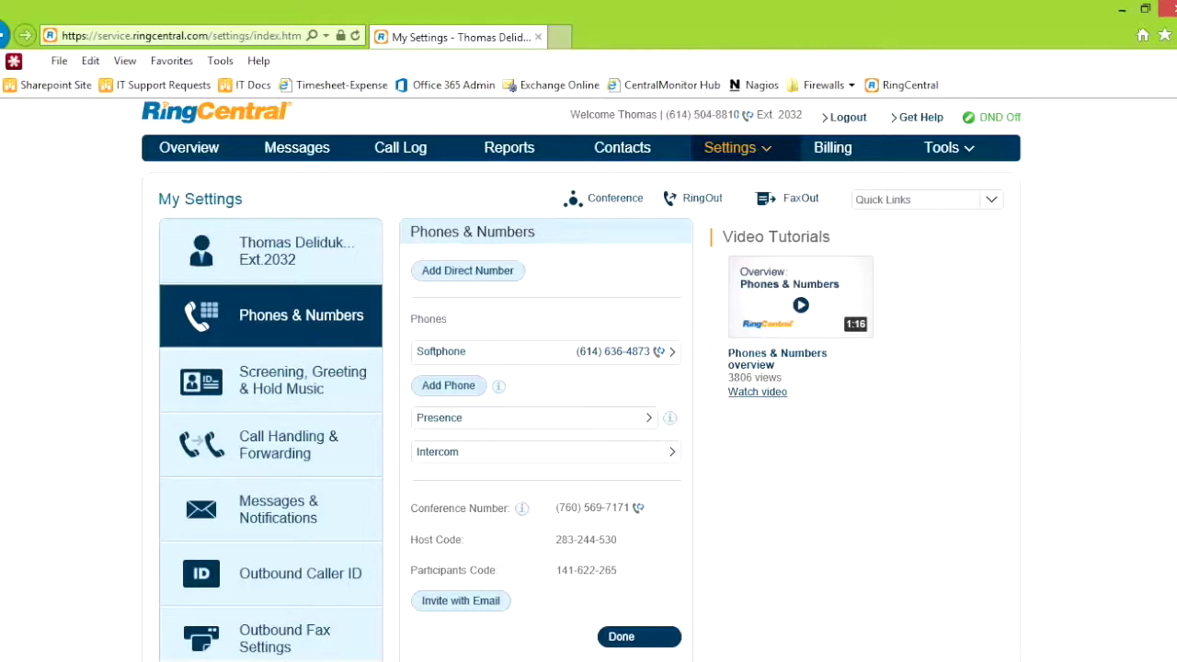
pyautogui.click(545, 351)
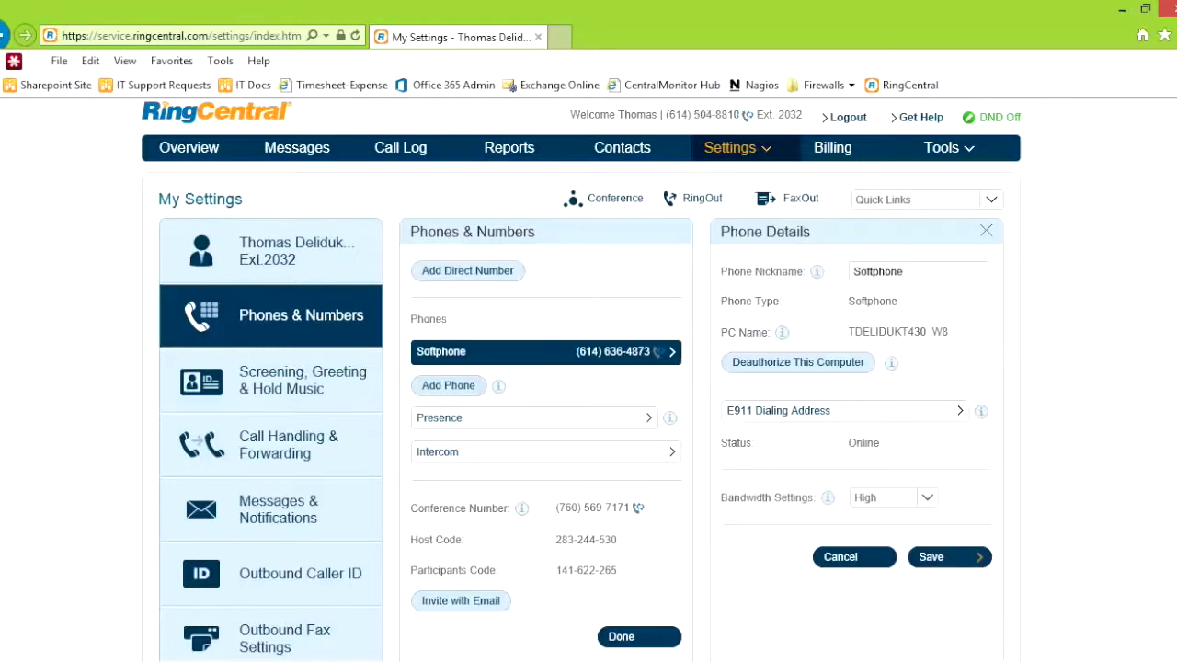
pyautogui.moveTo(781, 332)
# Examine the Presence appearance and the permissions for users allowed to answer calls, leaving the settings unsaved
pyautogui.click(533, 417)
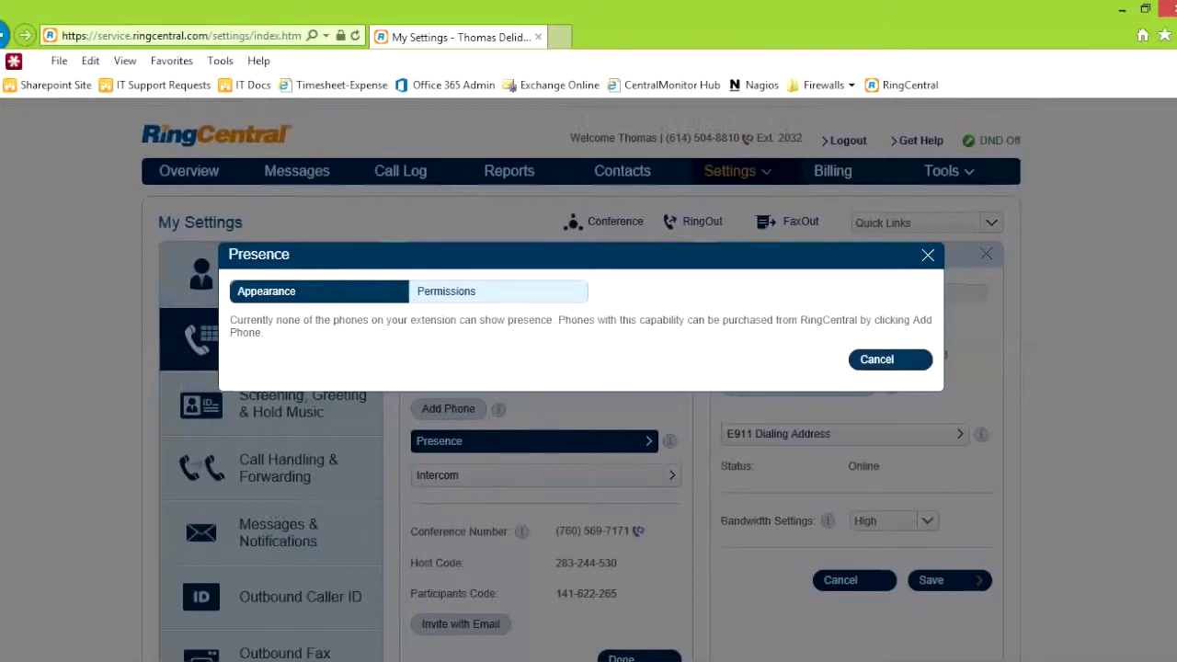
pyautogui.click(497, 290)
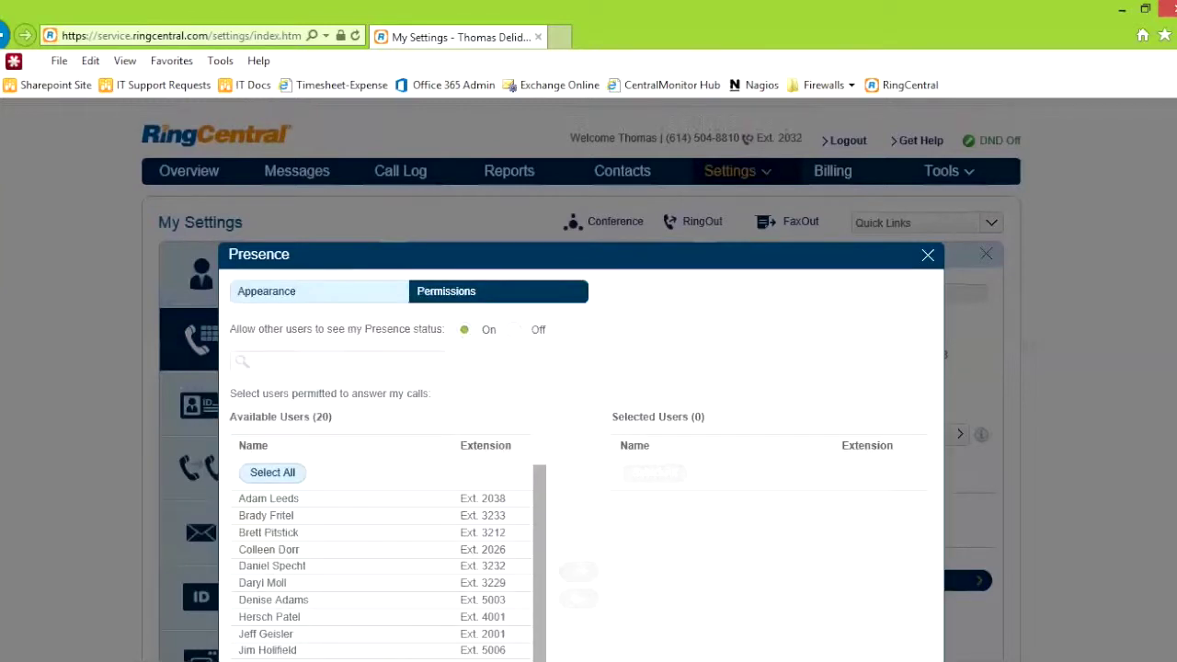
pyautogui.hotkey('ctrl', 'a')
pyautogui.scroll(-1, 588, 368)
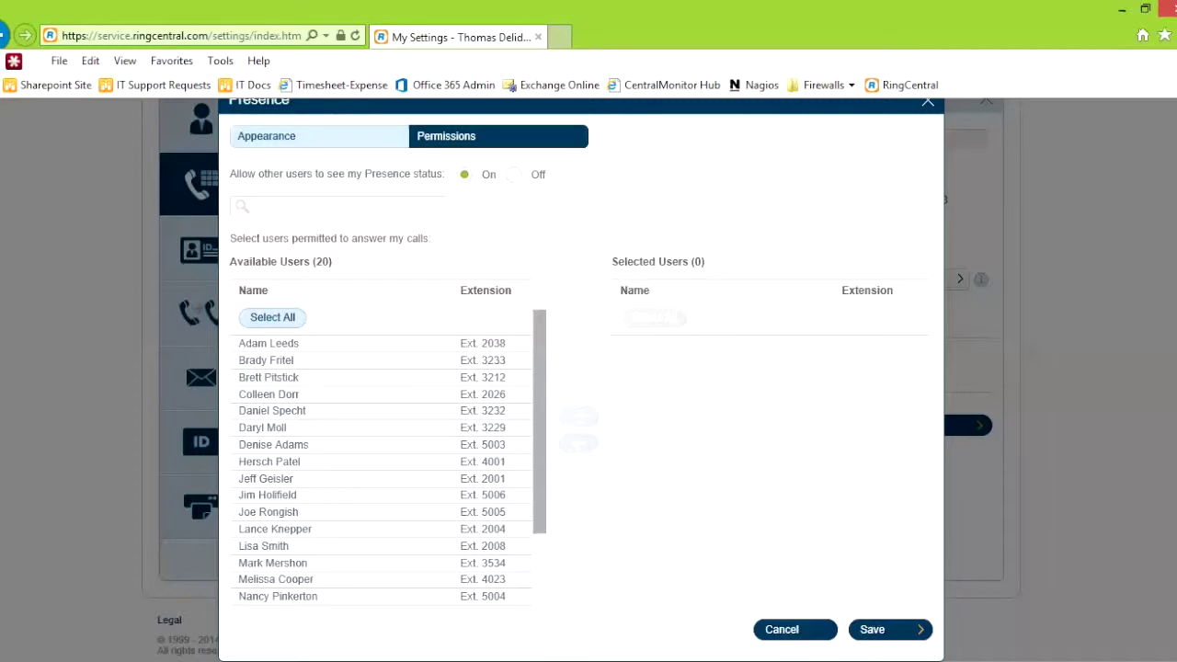
pyautogui.click(794, 629)
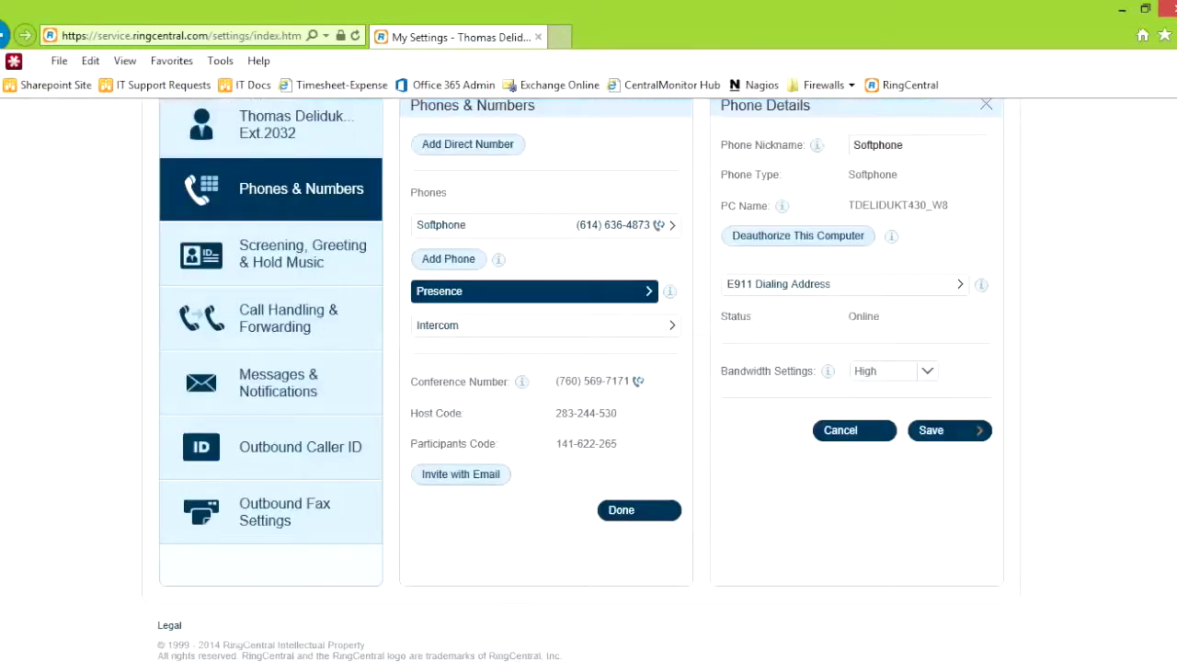
# Review the intercom setting and the conference number with its participants code
pyautogui.click(542, 325)
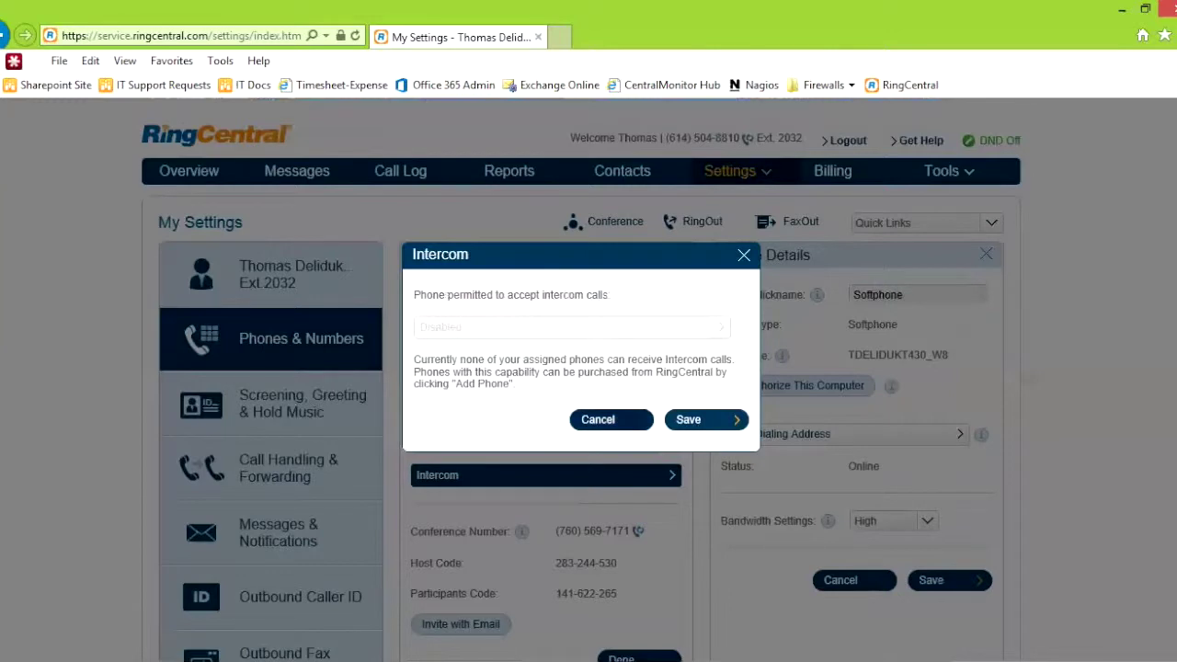
pyautogui.click(598, 419)
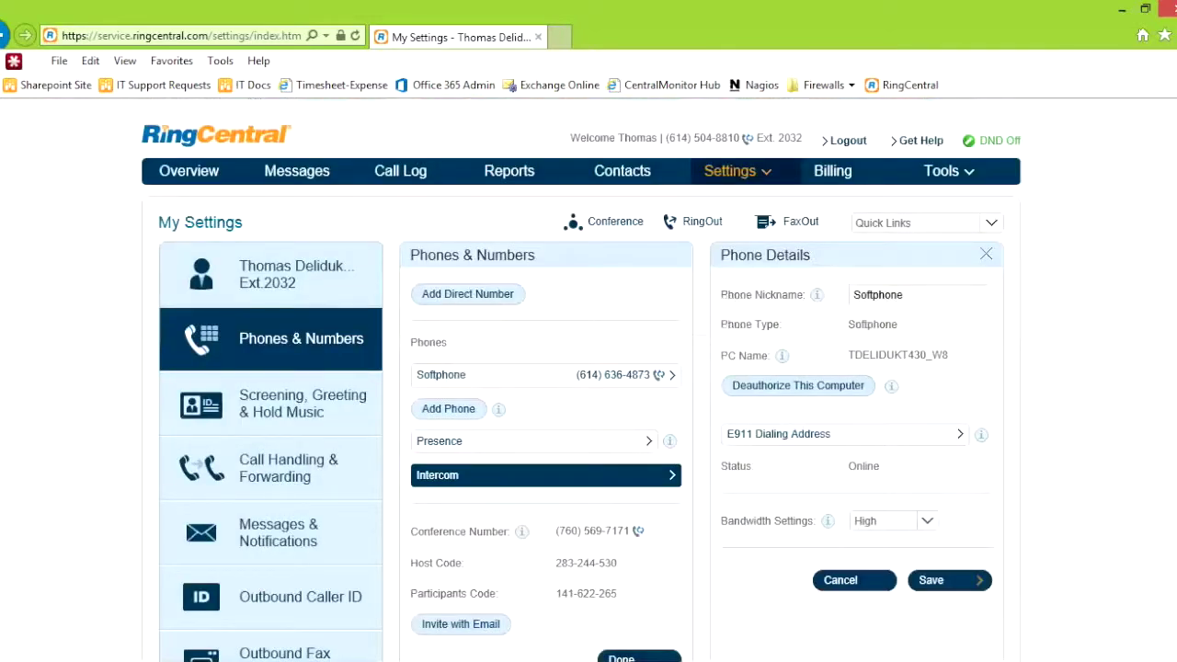
pyautogui.scroll(-2, 582, 377)
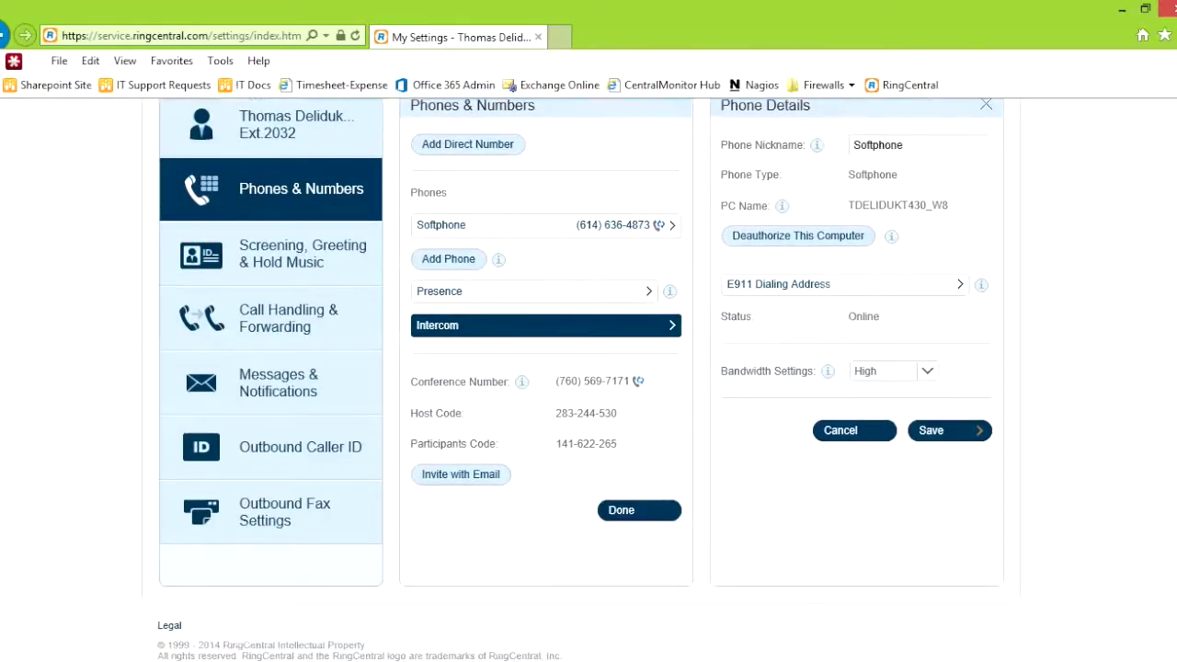
pyautogui.moveTo(522, 381)
pyautogui.moveTo(555, 443); pyautogui.dragTo(618, 443)
pyautogui.click(557, 444)
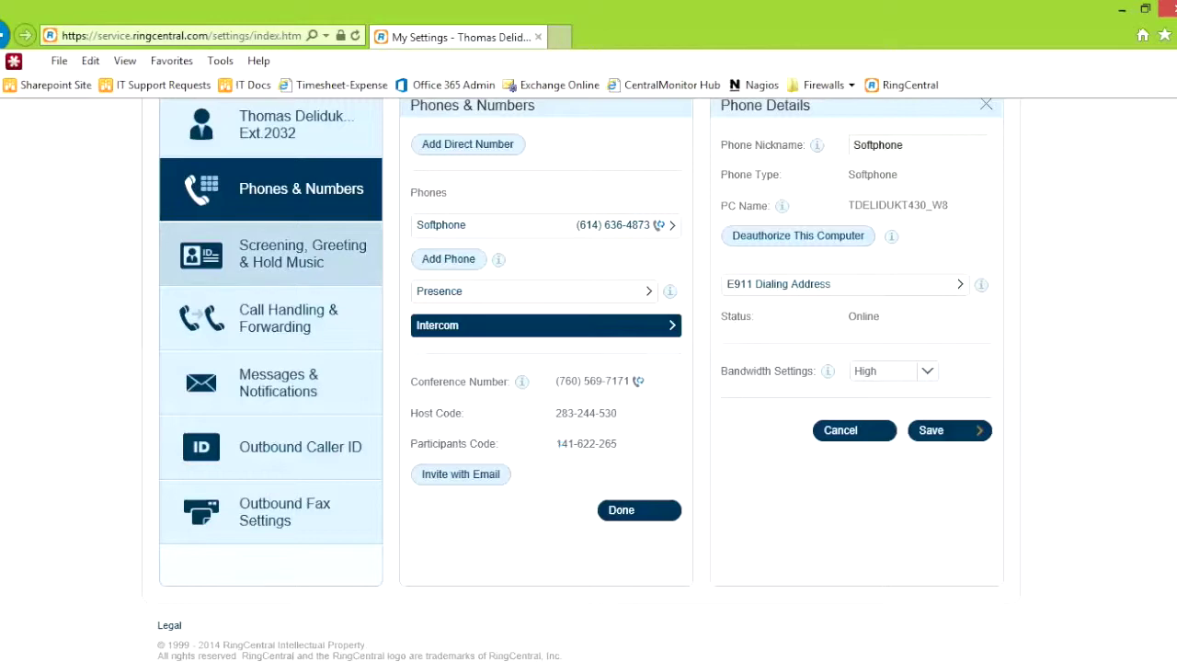
# Open Screening, Greeting & Hold Music and compare the After Hours options with the User Hours options
pyautogui.click(292, 254)
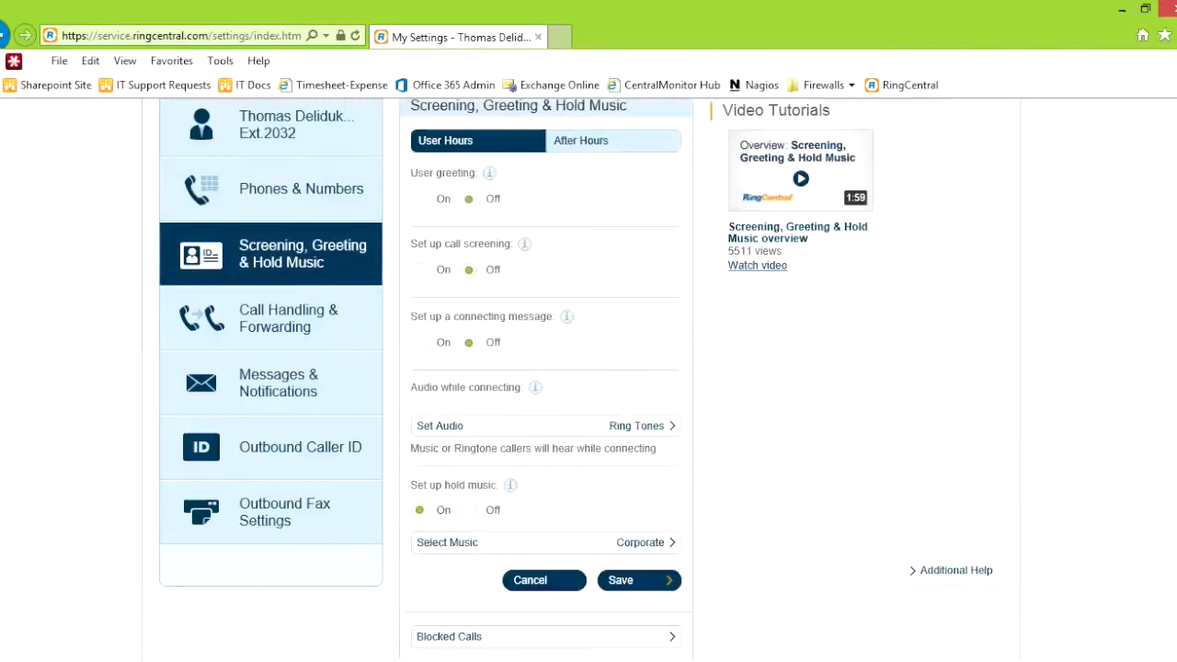
pyautogui.scroll(2, 582, 380)
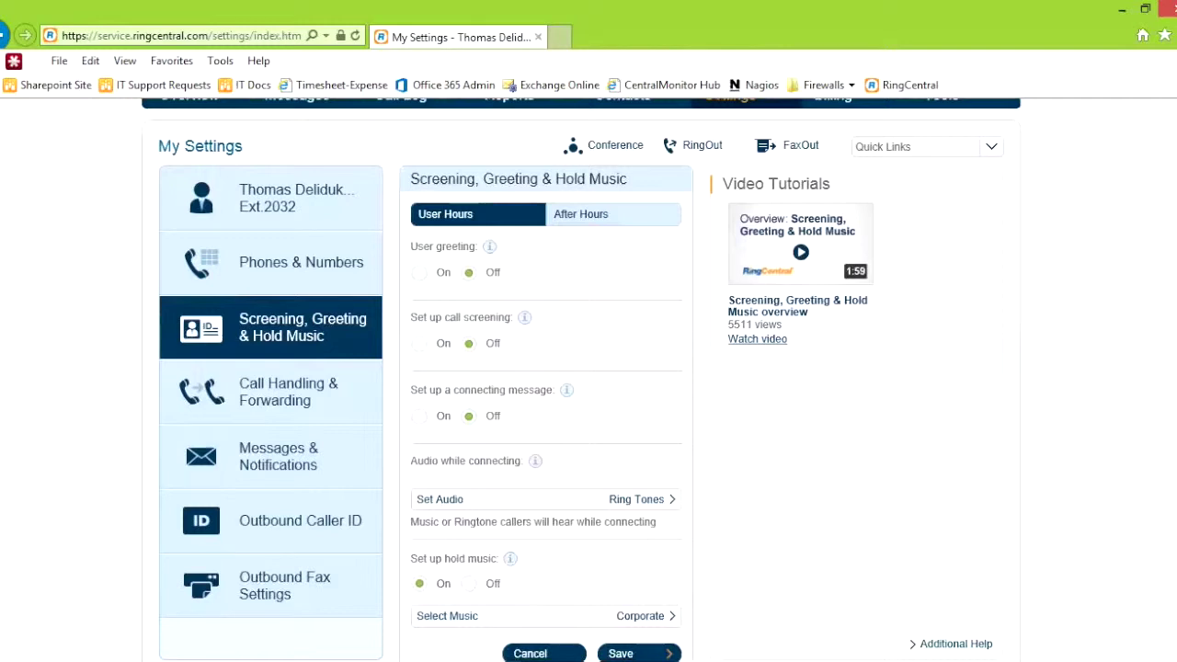
pyautogui.click(580, 213)
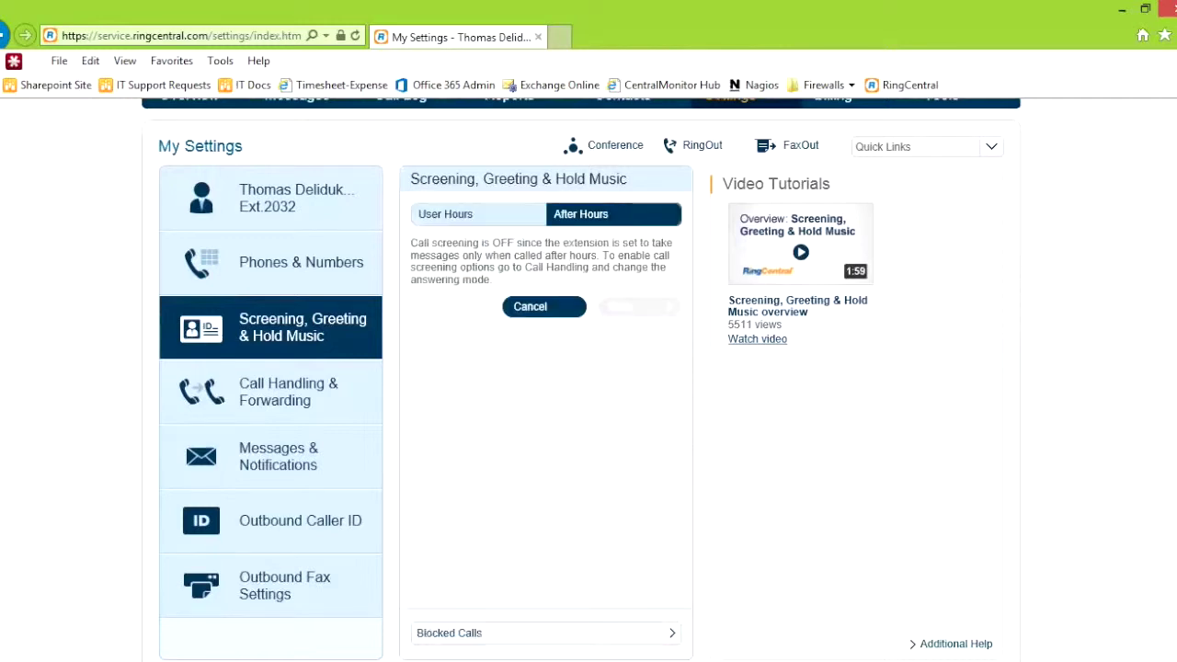
pyautogui.click(445, 213)
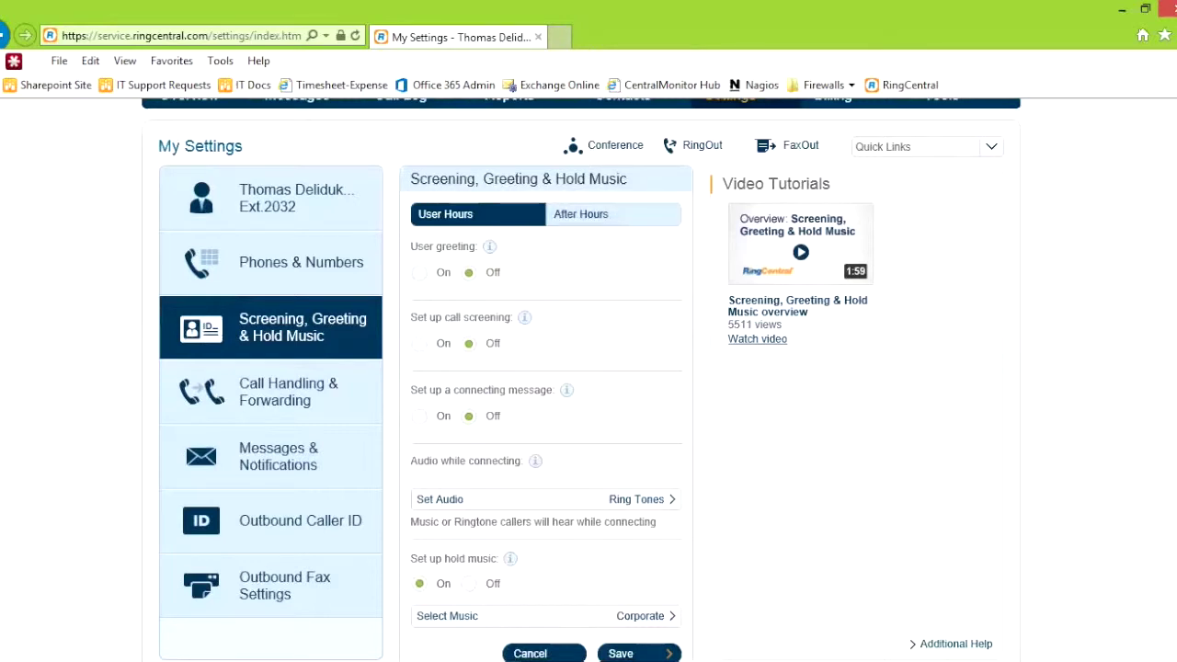
# Turn the user greeting and call screening for user hours on to view their options, and switch each back off
pyautogui.click(420, 272)
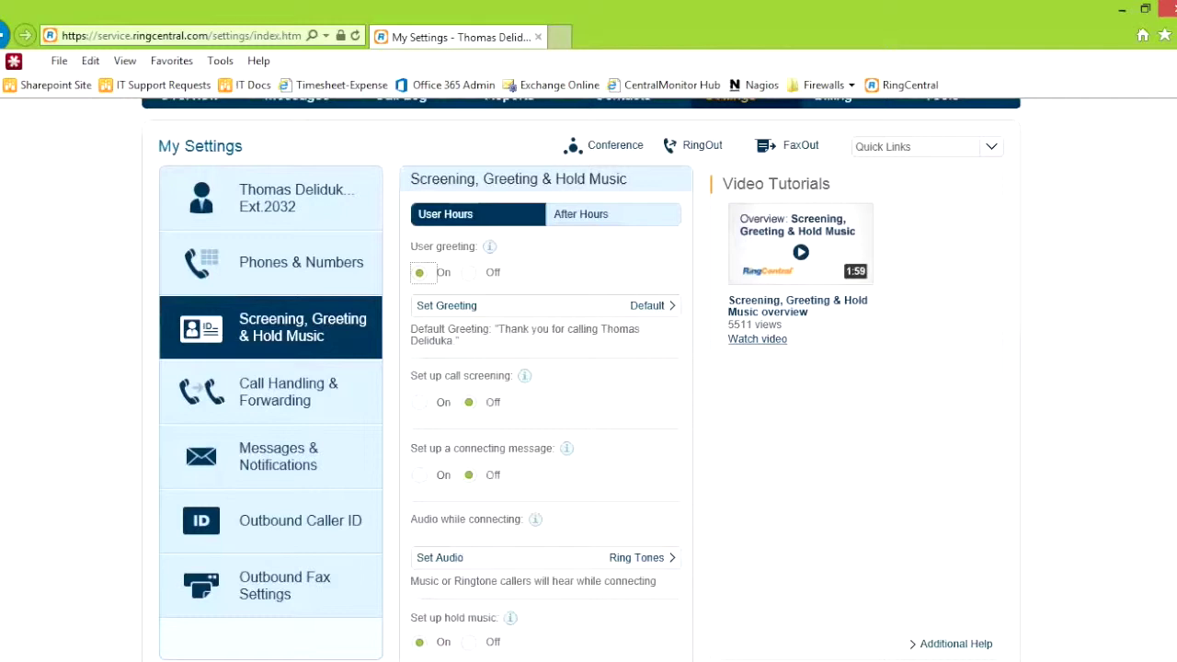
pyautogui.click(469, 272)
pyautogui.click(420, 343)
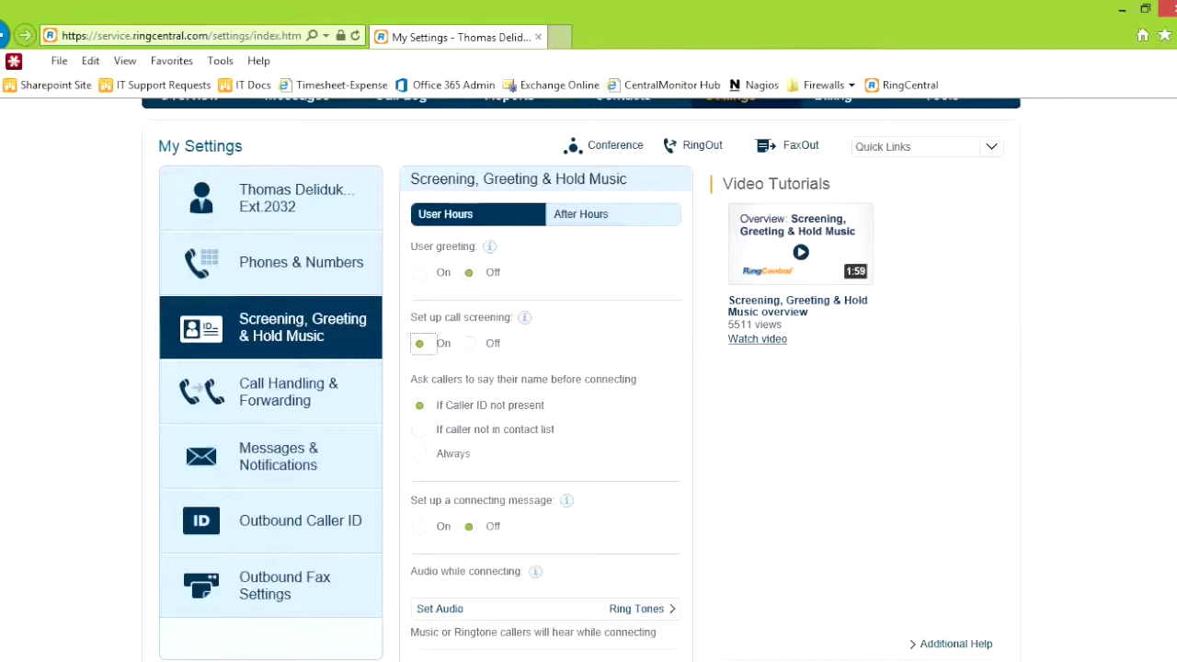
pyautogui.click(469, 343)
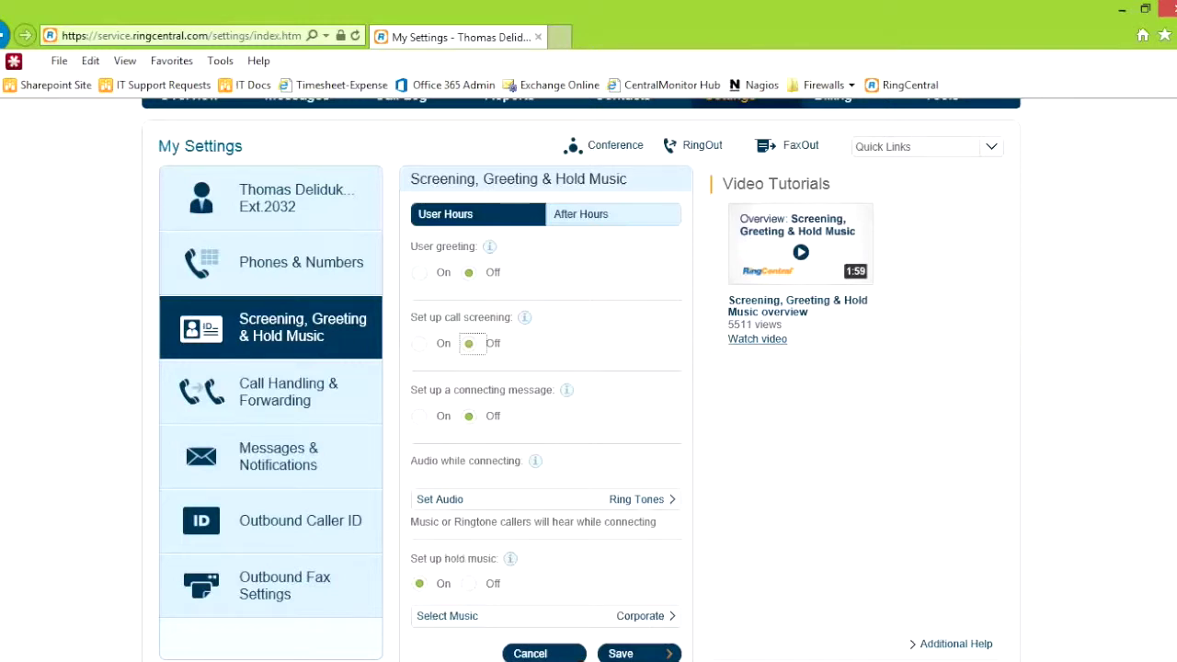
# Turn the connecting message on, view its message options without saving, and switch it back off
pyautogui.click(419, 415)
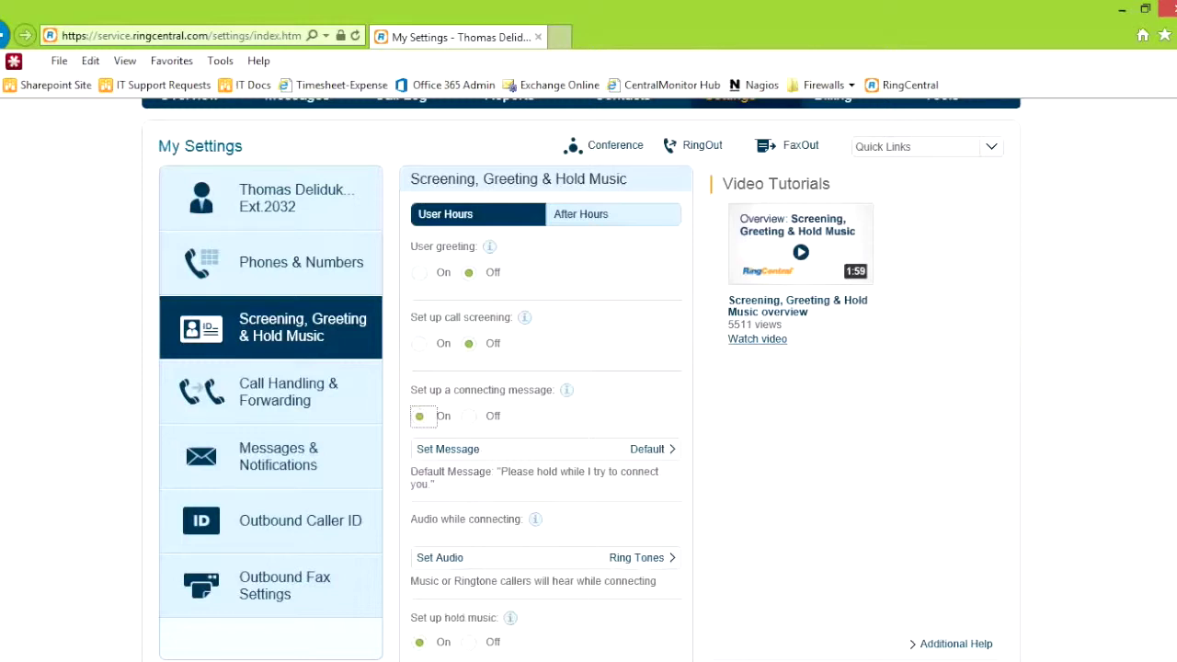
pyautogui.click(448, 449)
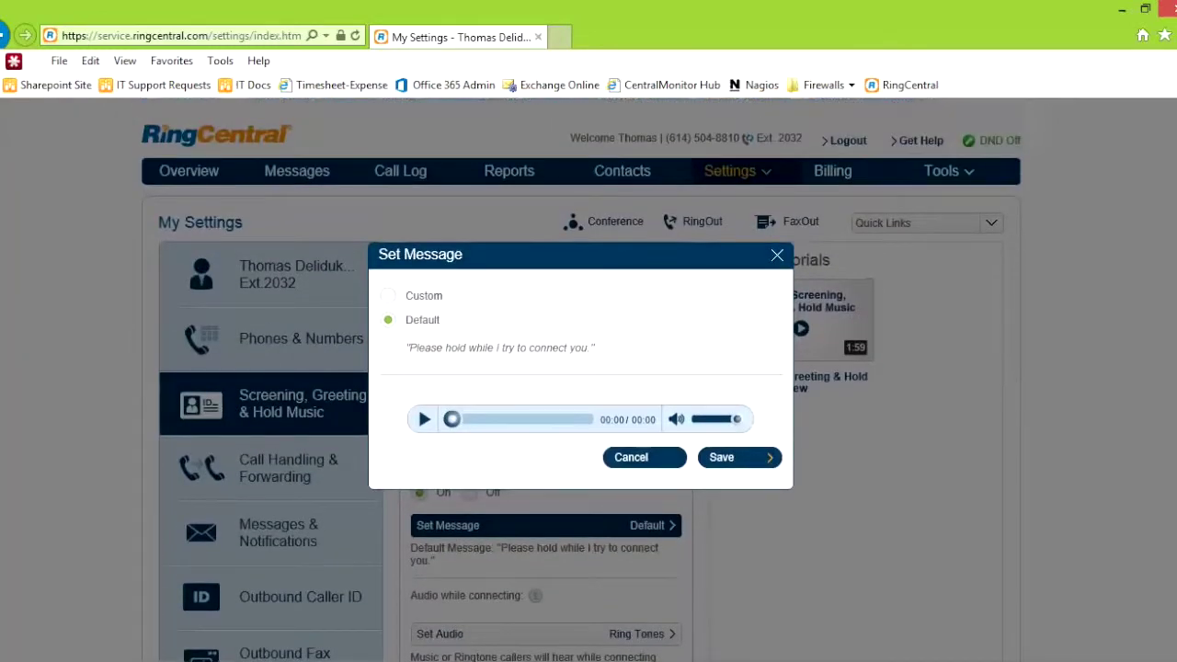
pyautogui.click(644, 457)
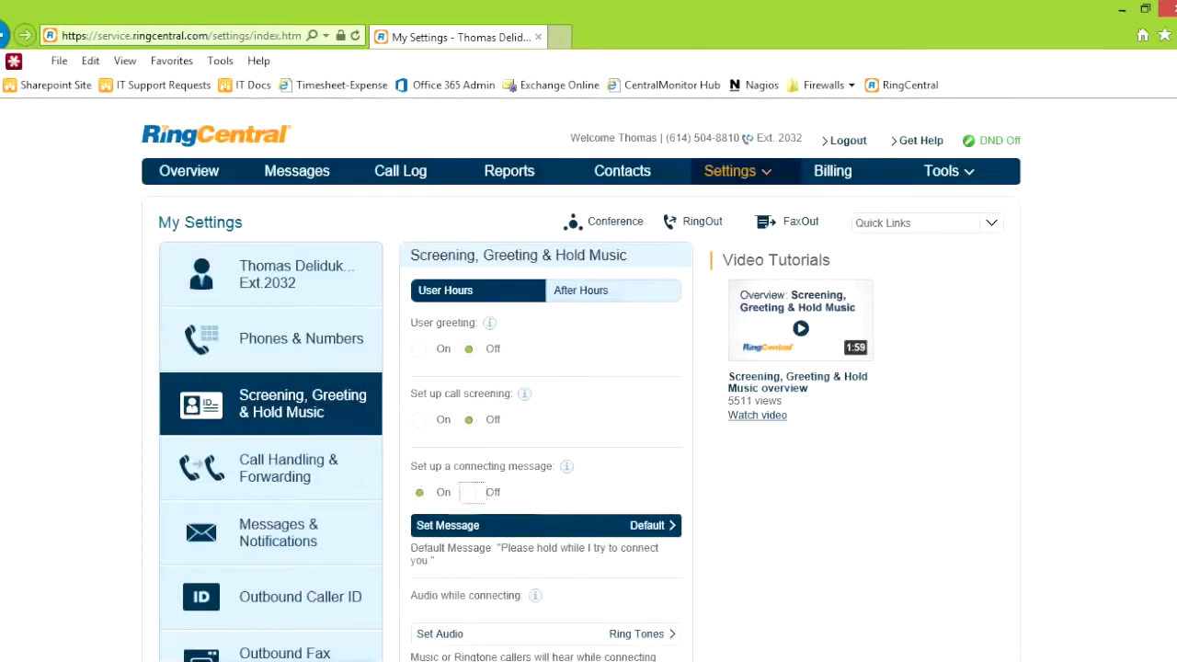
pyautogui.click(469, 492)
# Review the options for the audio while connecting and for the hold music, closing both without saving
pyautogui.scroll(-3, 588, 367)
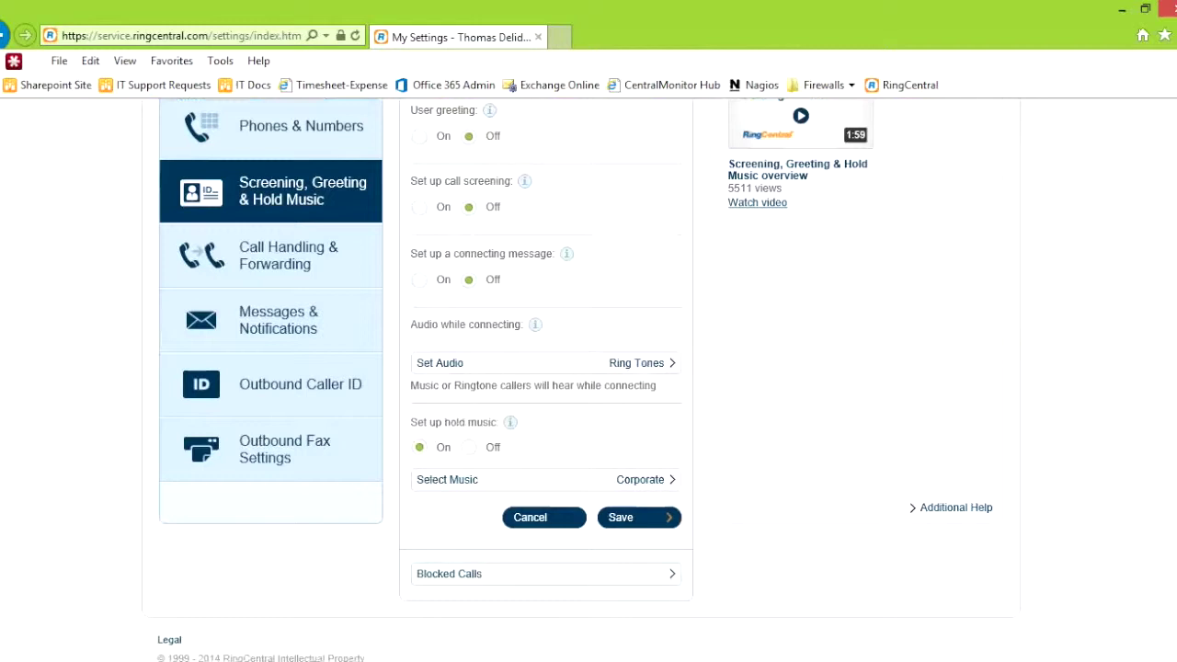
pyautogui.click(583, 365)
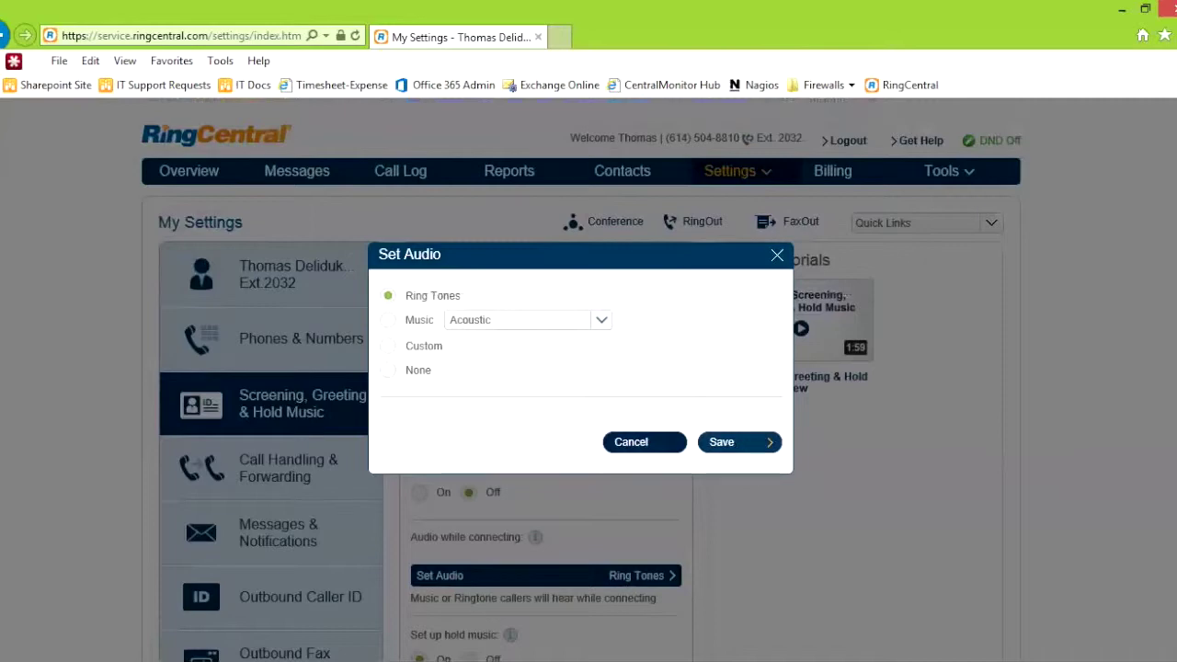
pyautogui.press('Escape')
pyautogui.scroll(-2, 582, 380)
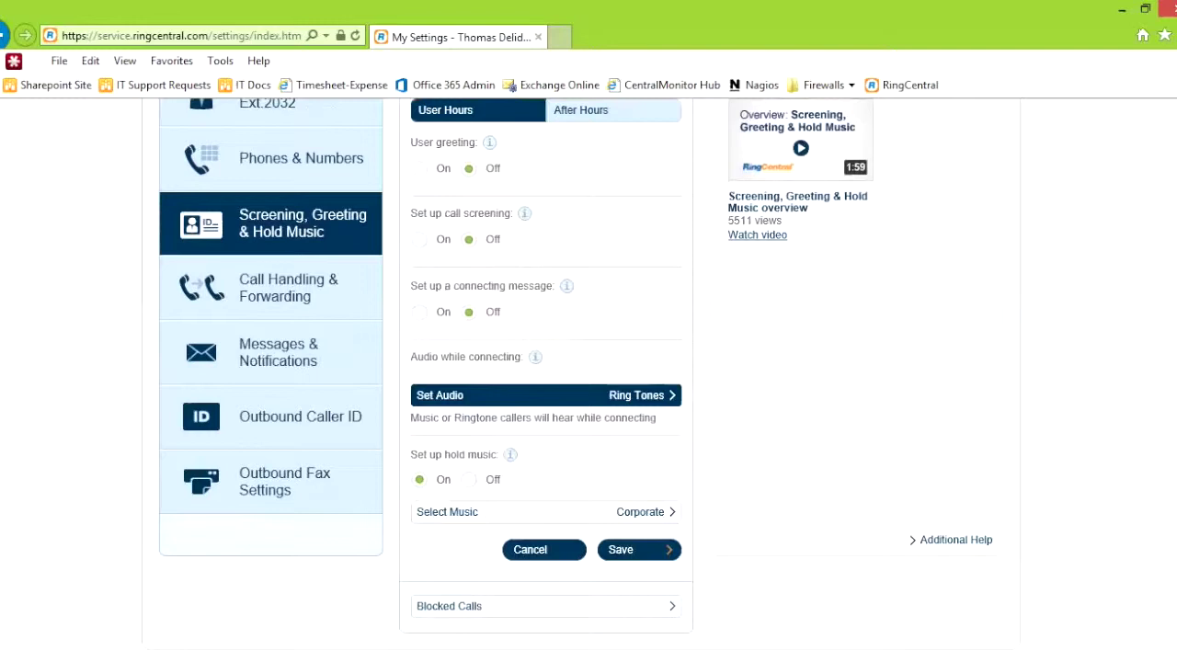
pyautogui.scroll(-1, 547, 497)
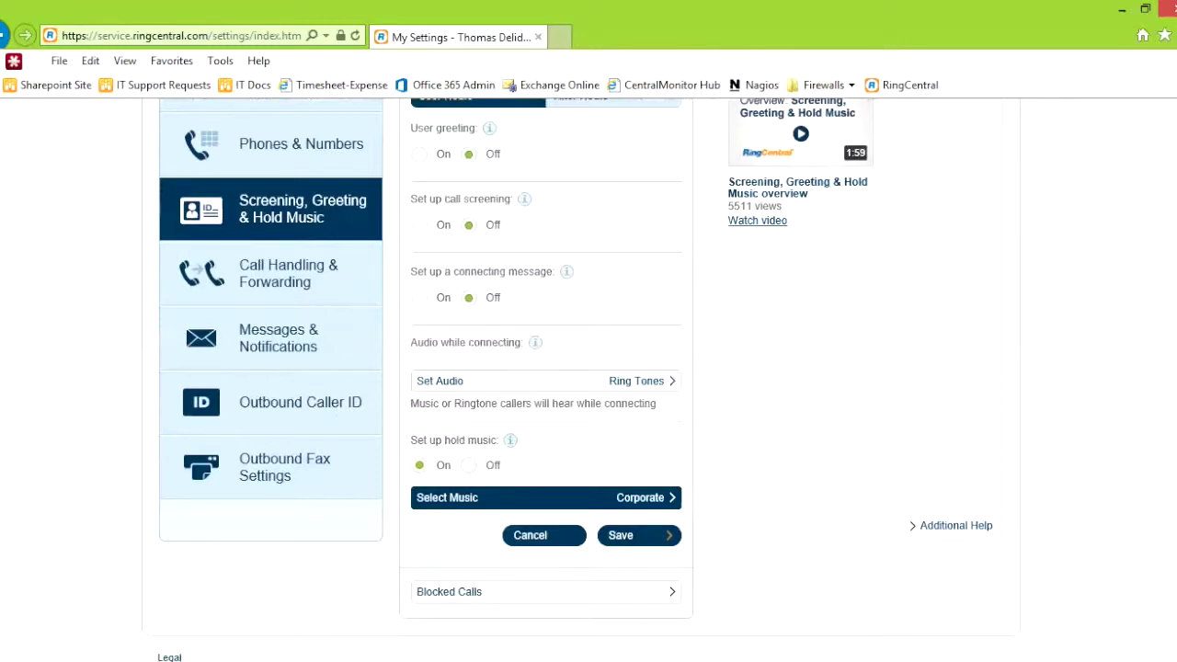
pyautogui.click(547, 497)
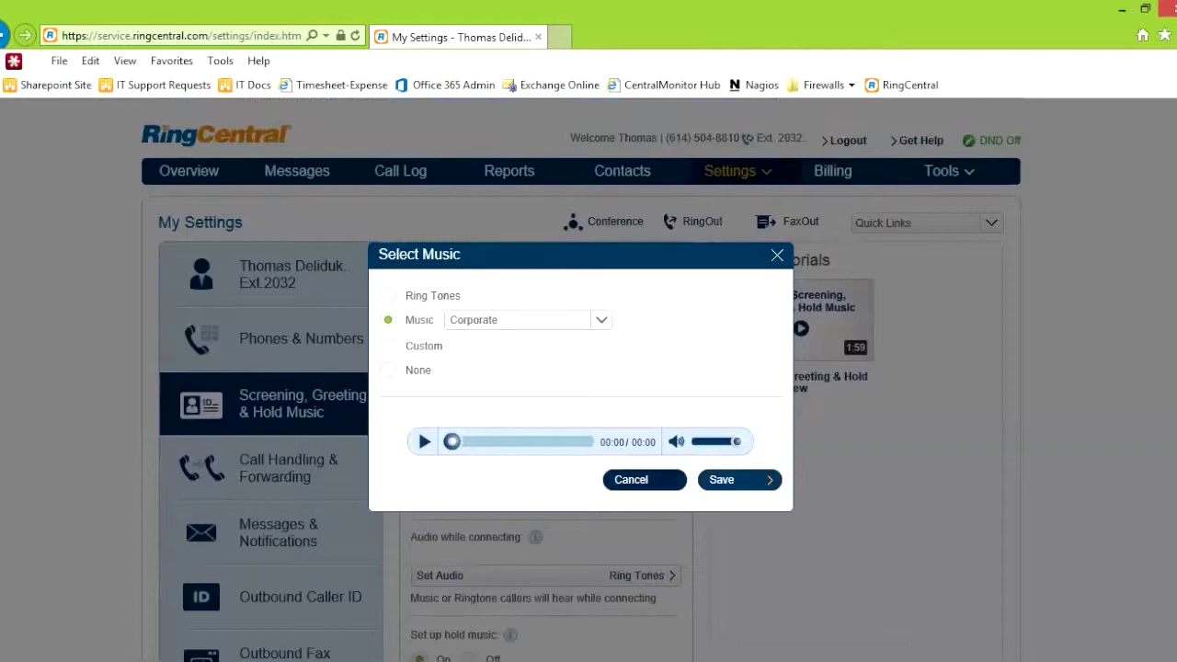
pyautogui.click(631, 479)
# Open Blocked Calls and compare the options for blocking all calls with those for blocking specific calls and faxes
pyautogui.scroll(-3, 589, 368)
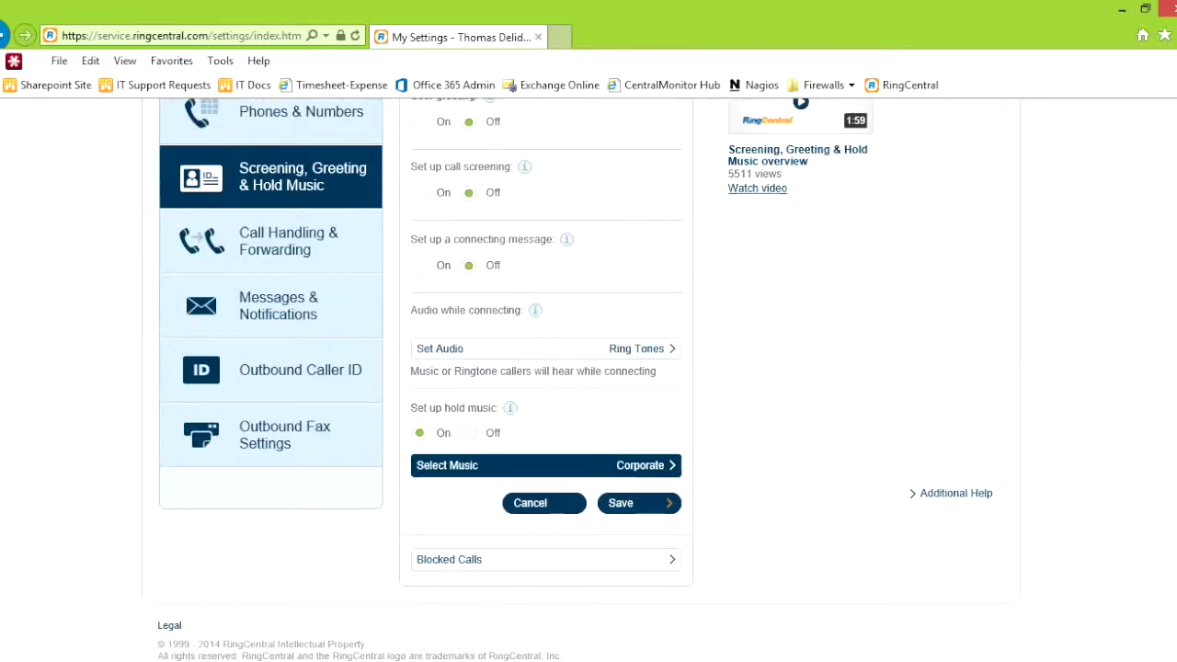
pyautogui.click(496, 559)
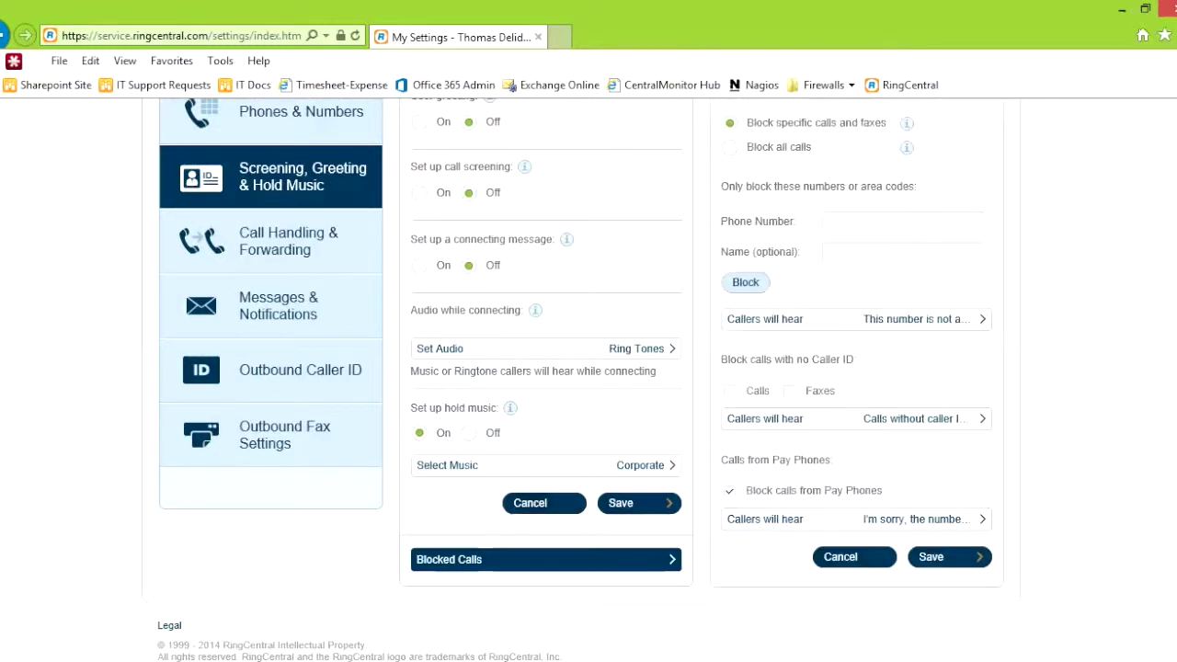
pyautogui.scroll(3, 589, 368)
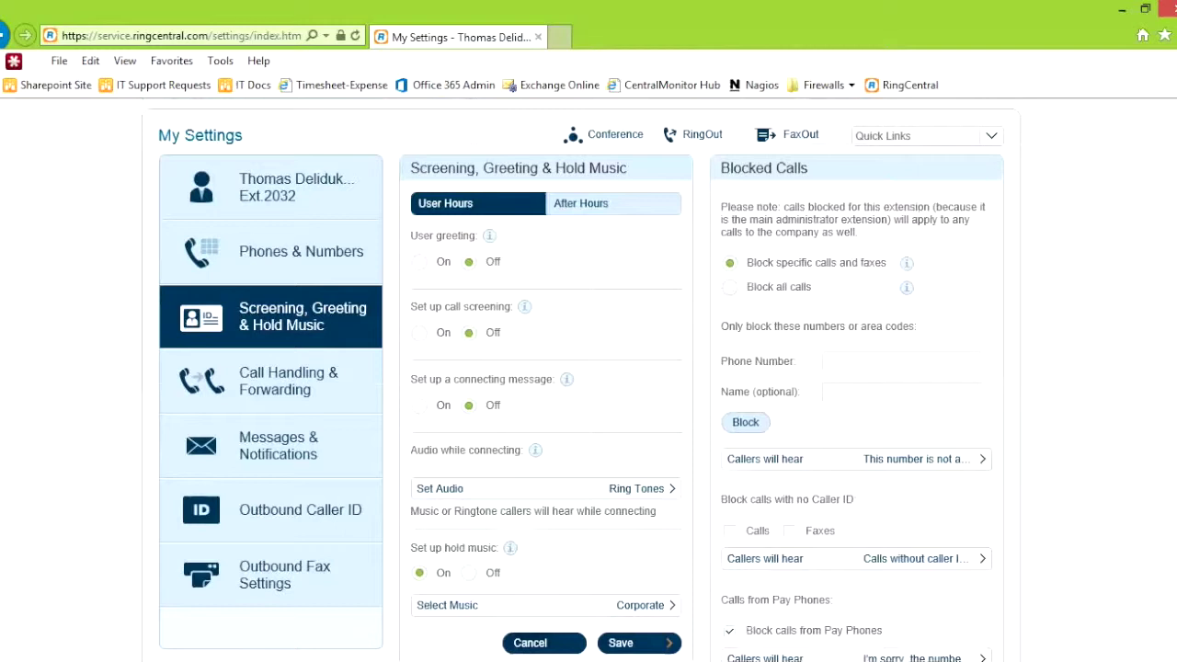
pyautogui.write('111-111-1111')
pyautogui.press('Return')
pyautogui.click(729, 287)
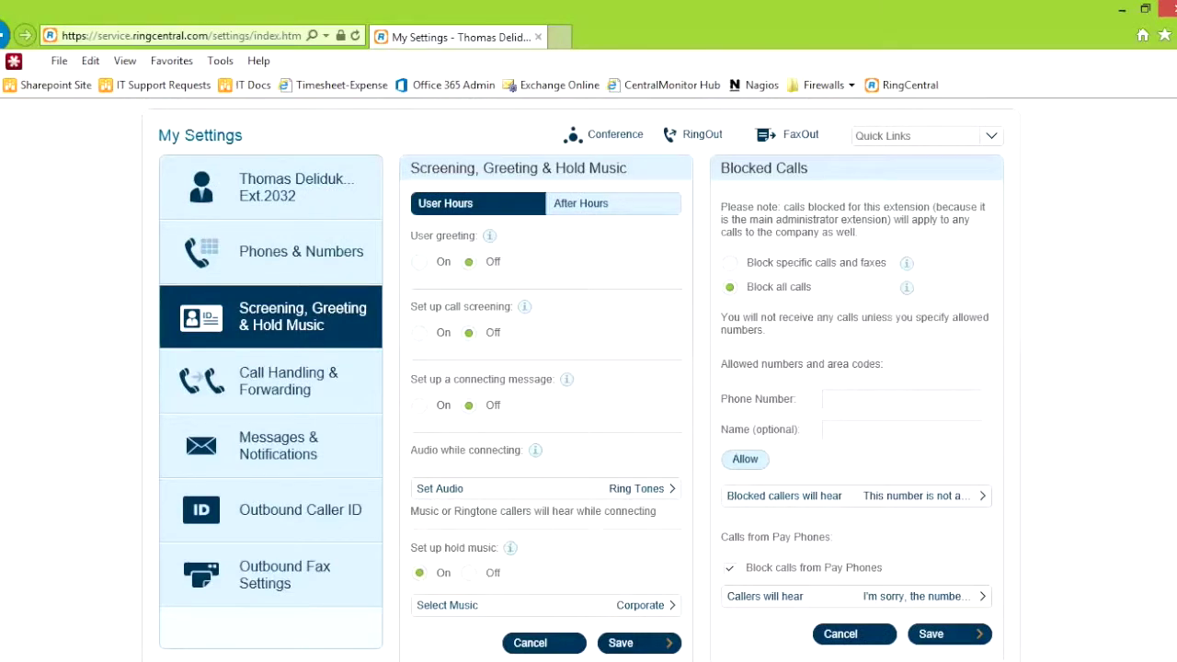
pyautogui.click(730, 263)
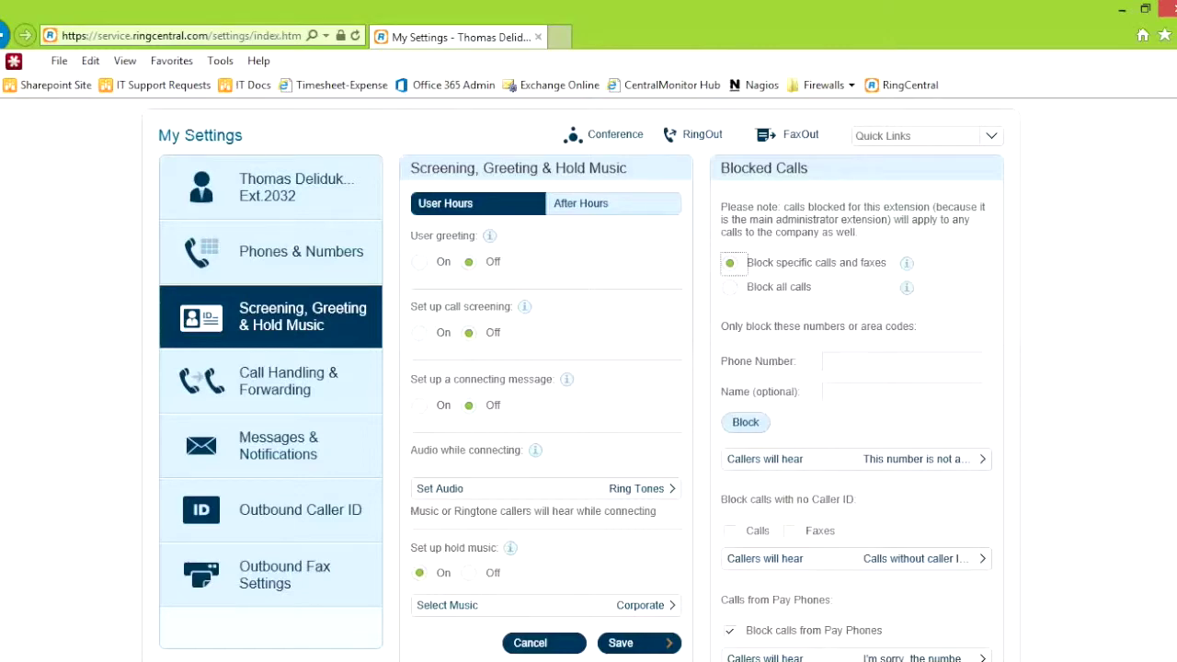
# View the messages that blocked callers can hear, close them without saving, and look over the remaining blocking options
pyautogui.click(856, 459)
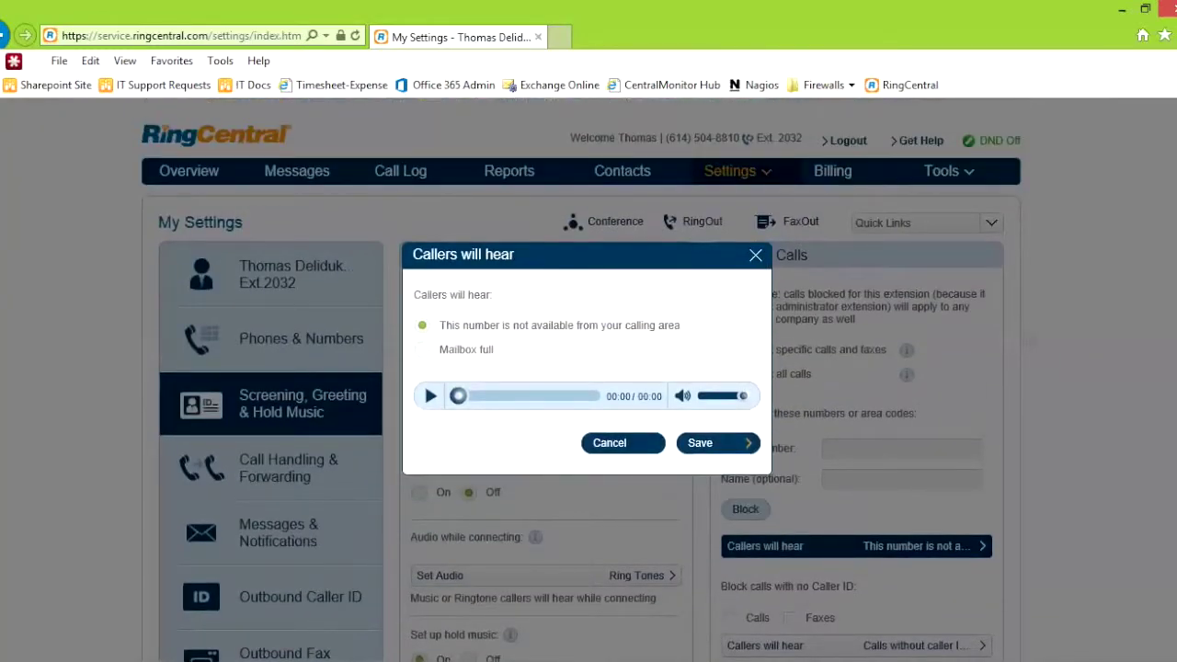
pyautogui.click(608, 443)
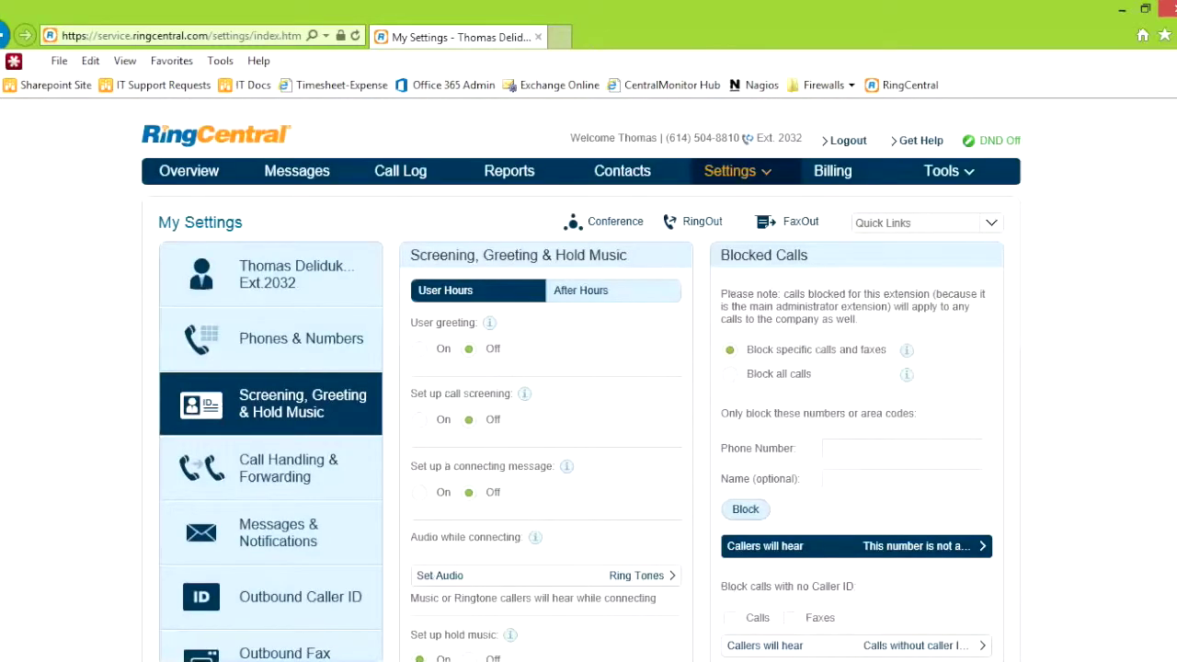
pyautogui.scroll(-3, 582, 380)
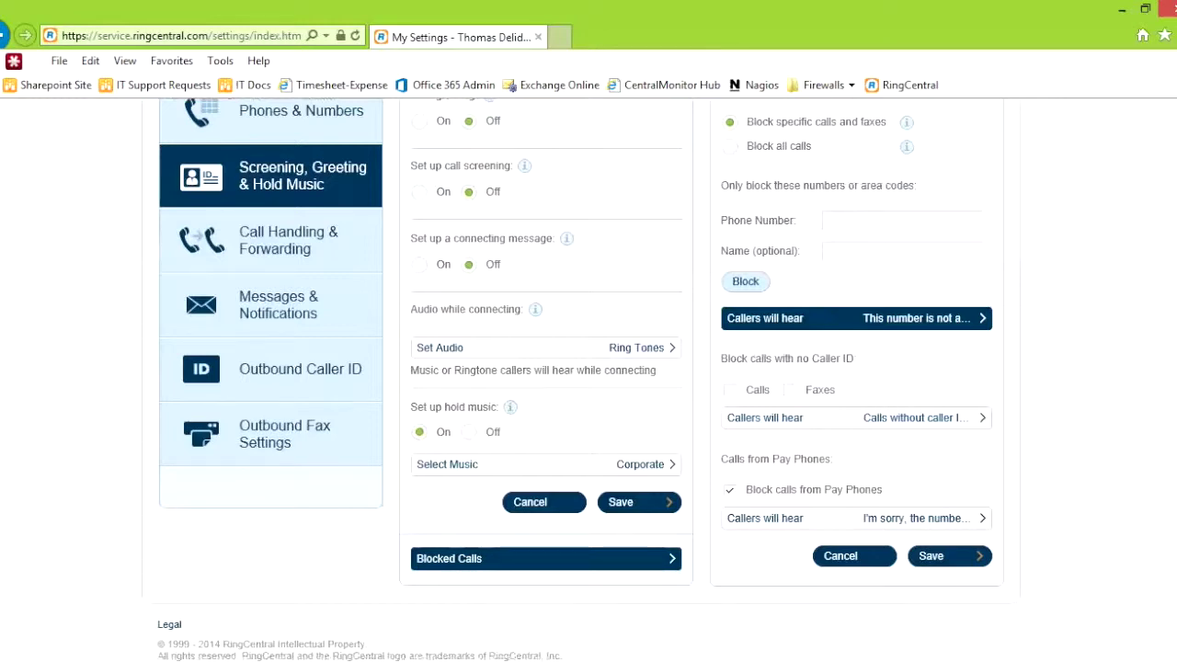
# Open Call Handling & Forwarding and set the SoftPhones & Smartphones wait to 3 rings before forwarding begins
pyautogui.click(276, 240)
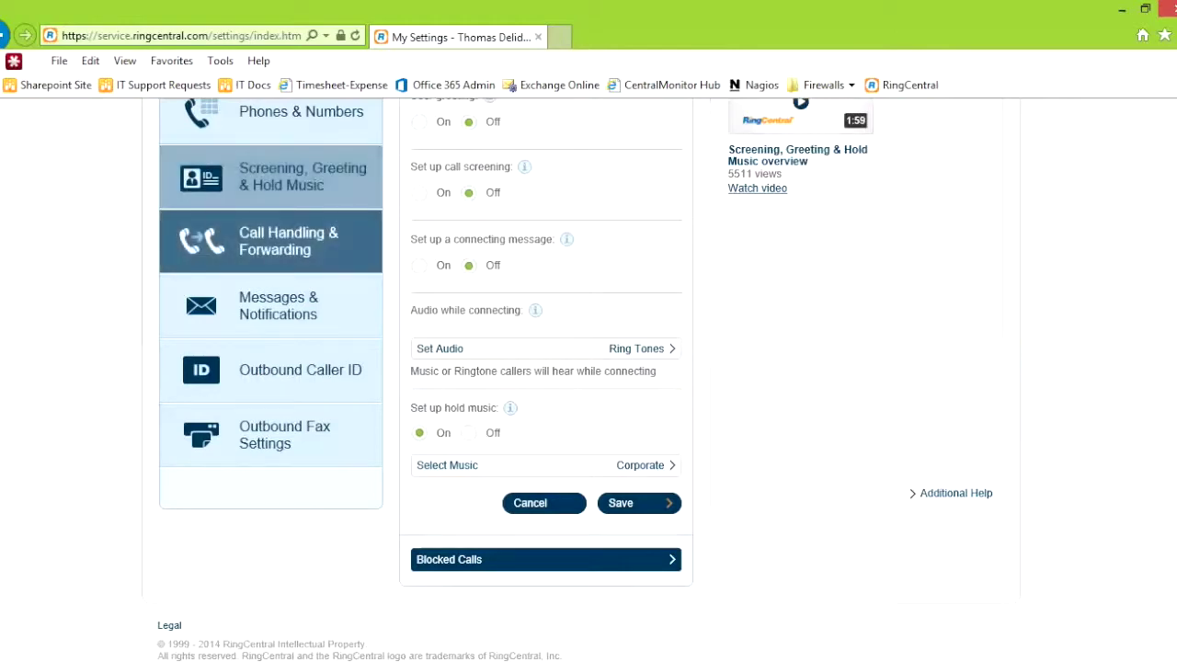
pyautogui.scroll(2, 589, 368)
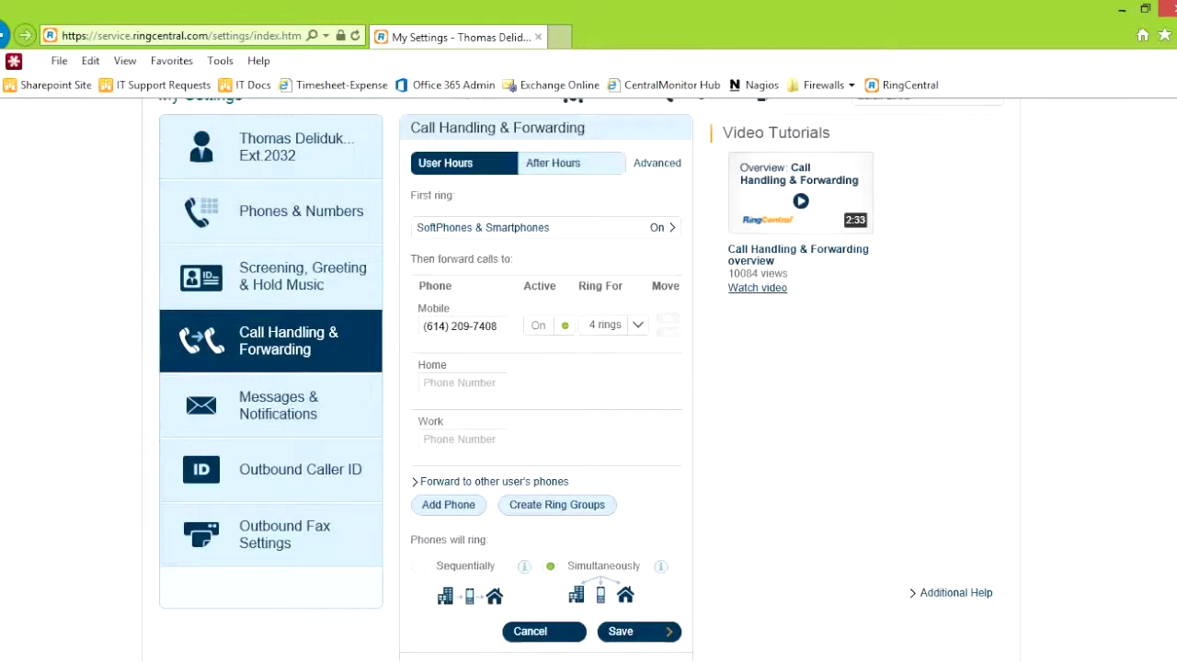
pyautogui.click(515, 227)
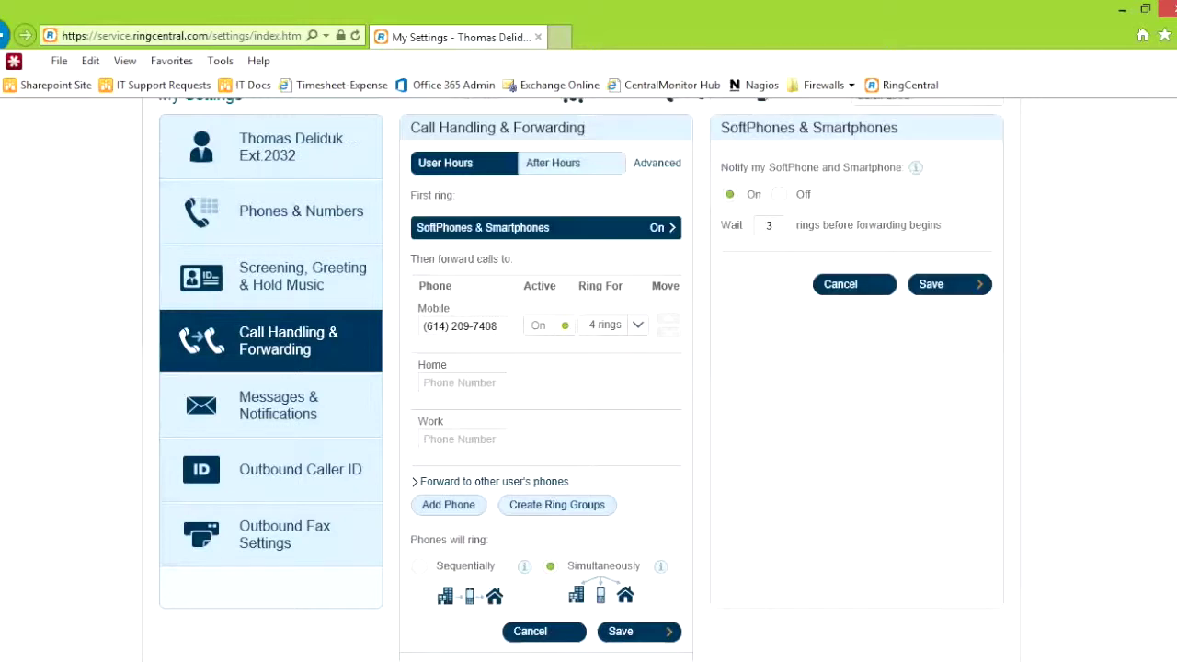
pyautogui.doubleClick(768, 225)
pyautogui.write('3')
# Enter a sample home phone number for forwarding to view its ring and order options, and clear it again
pyautogui.click(432, 382)
pyautogui.write('6145552343')
pyautogui.click(668, 375)
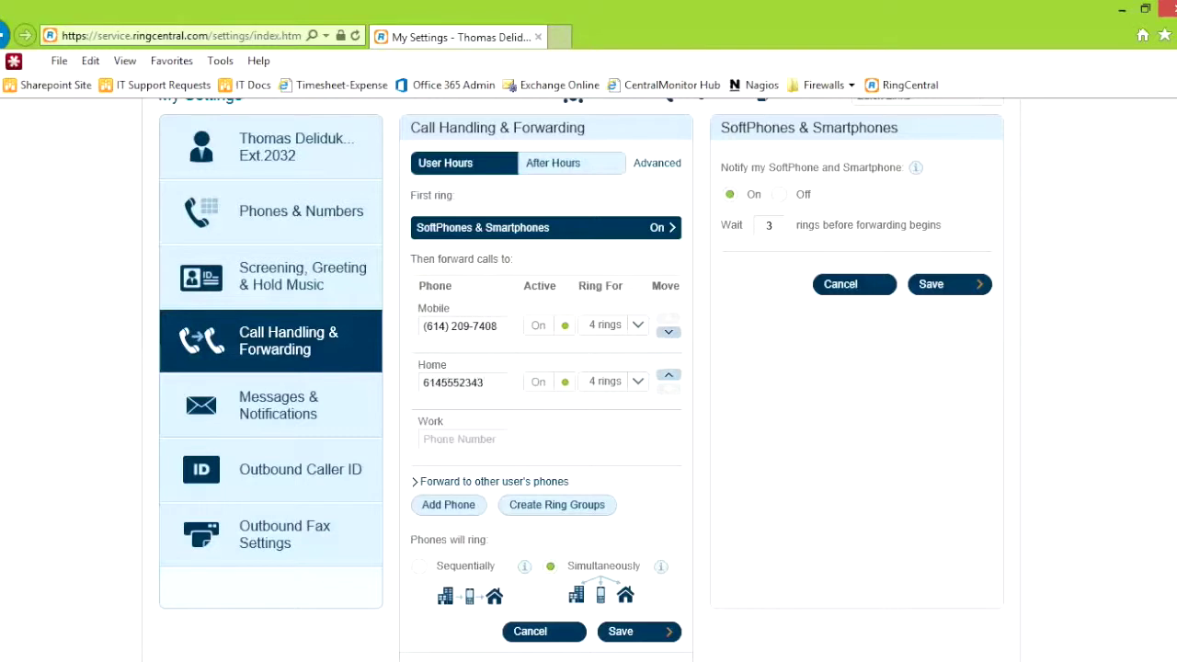
pyautogui.doubleClick(452, 383)
pyautogui.press('BackSpace')
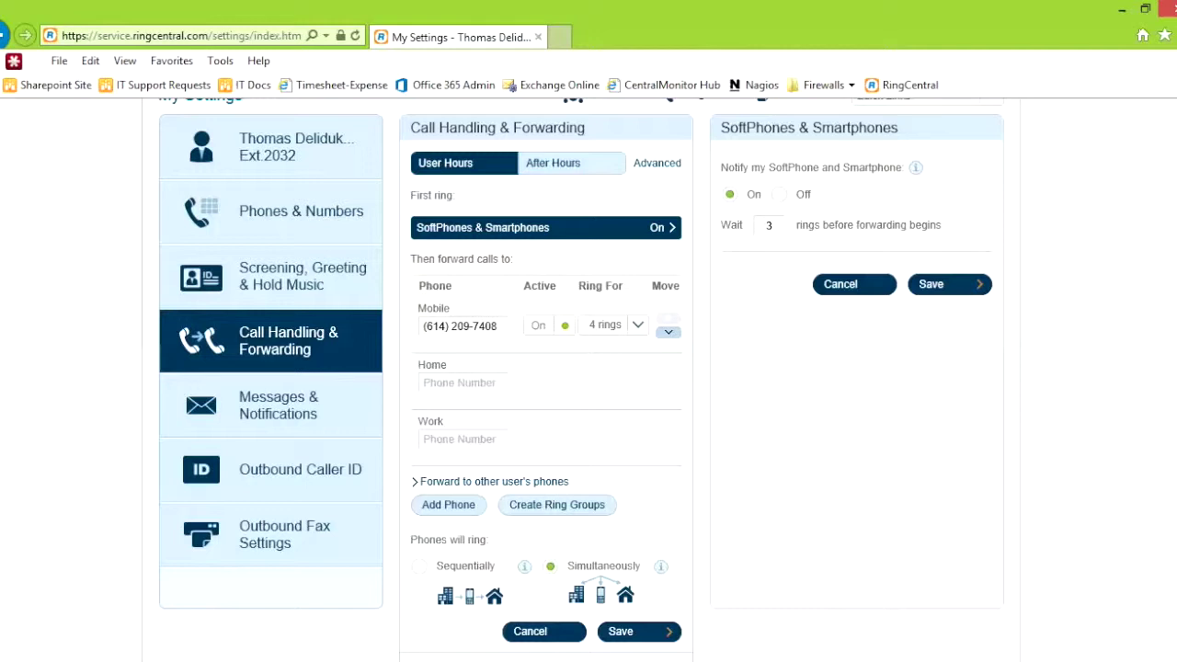
# Review the sequential ringing information and the Incoming Call Information display and announcement options, leaving them unsaved
pyautogui.scroll(-3, 581, 380)
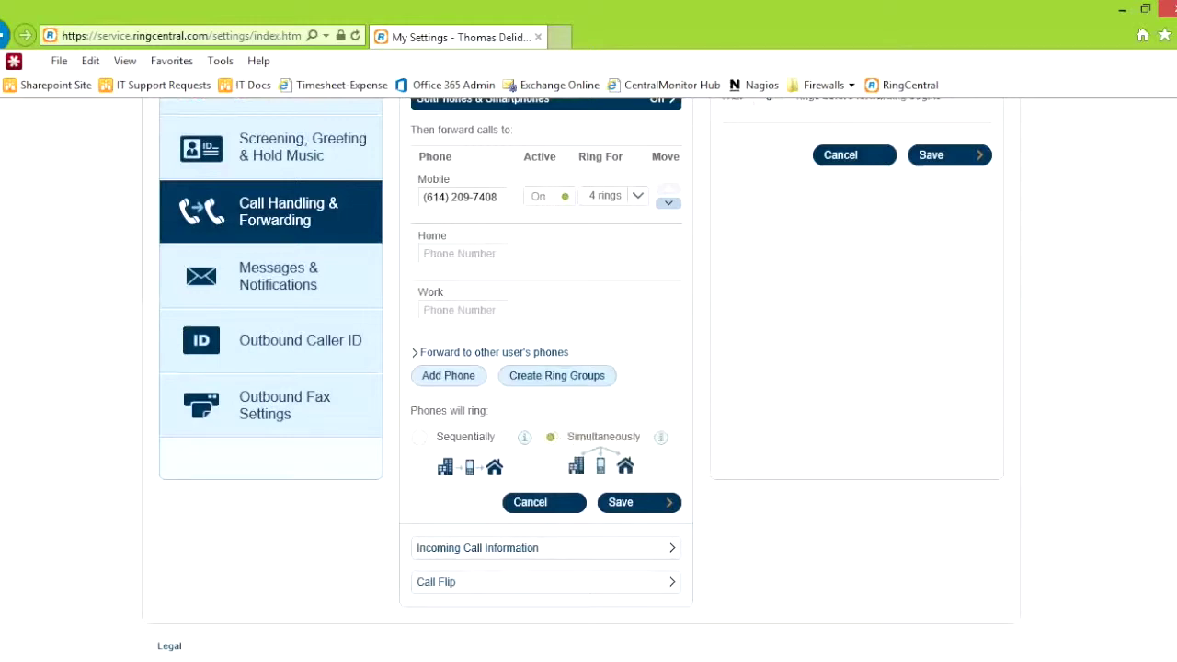
pyautogui.moveTo(524, 437)
pyautogui.click(477, 547)
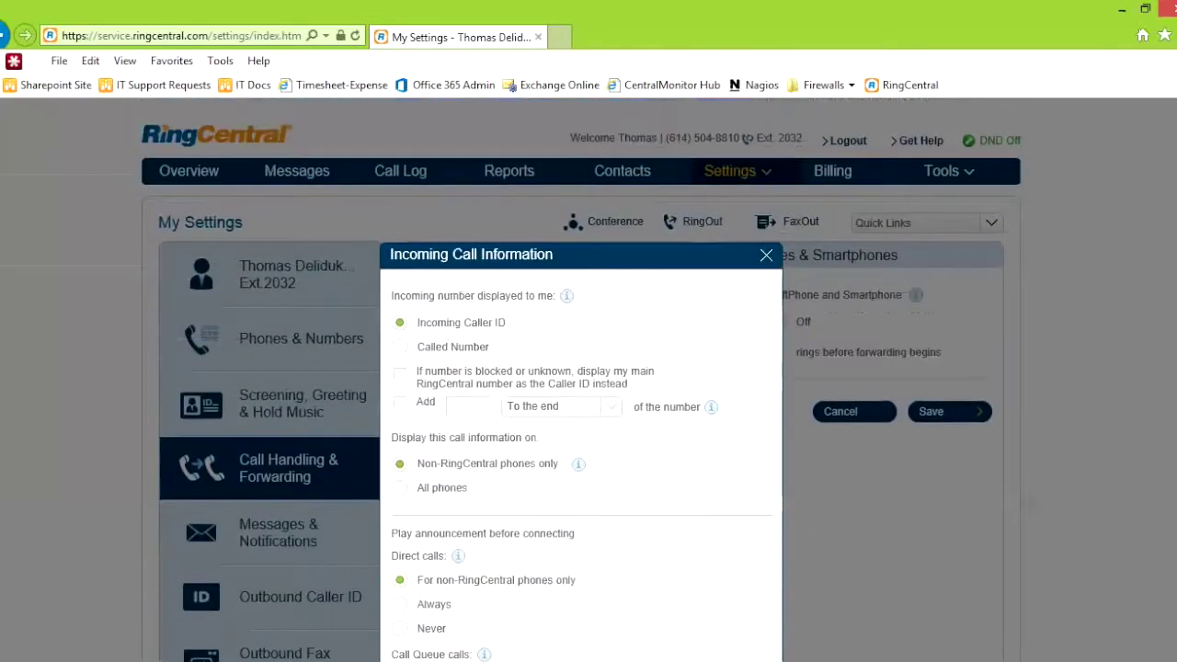
pyautogui.scroll(-3, 581, 414)
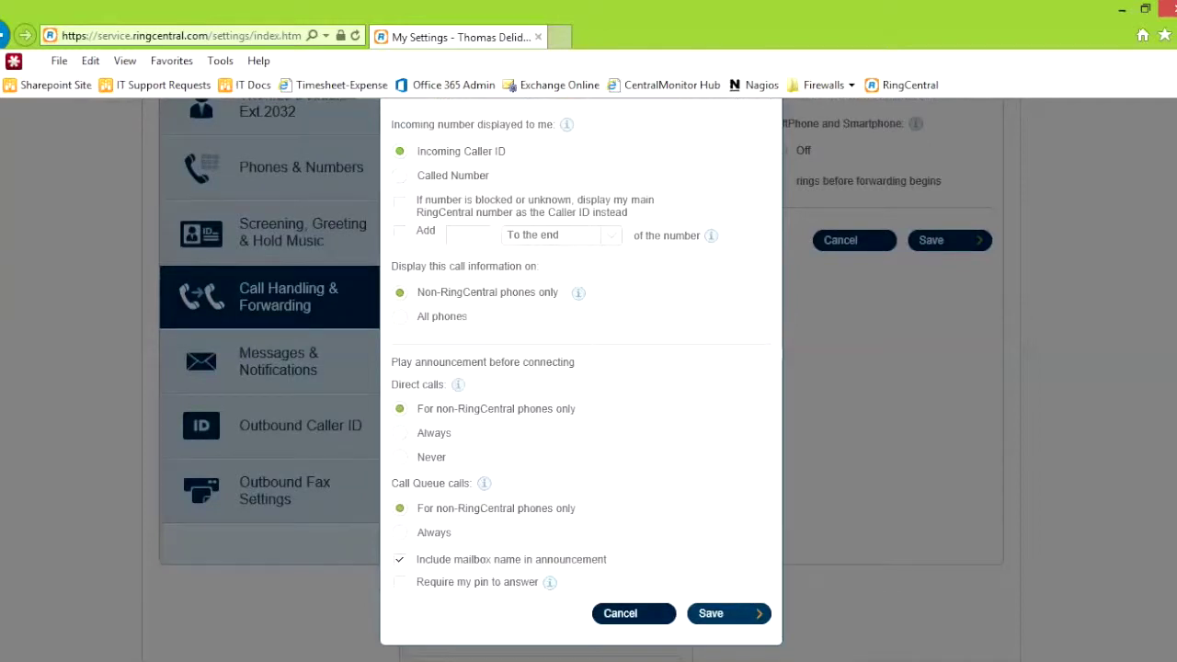
pyautogui.click(621, 614)
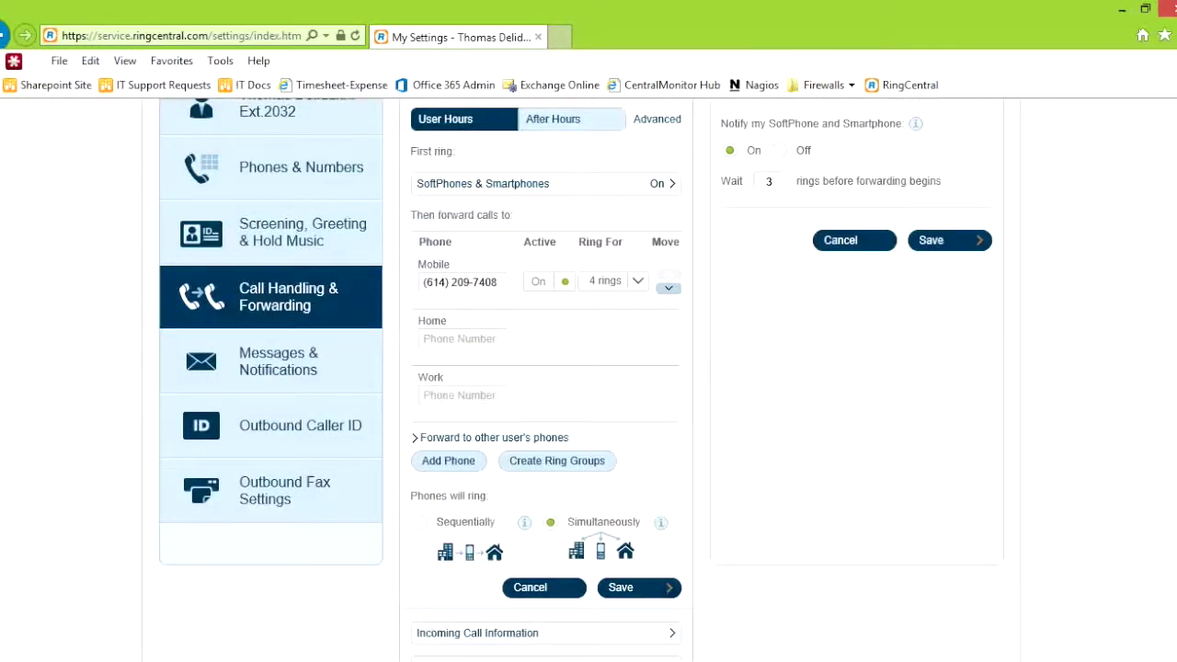
# Open Call Flip and move the mobile phone up to flip number 2
pyautogui.scroll(-2, 589, 367)
pyautogui.click(478, 561)
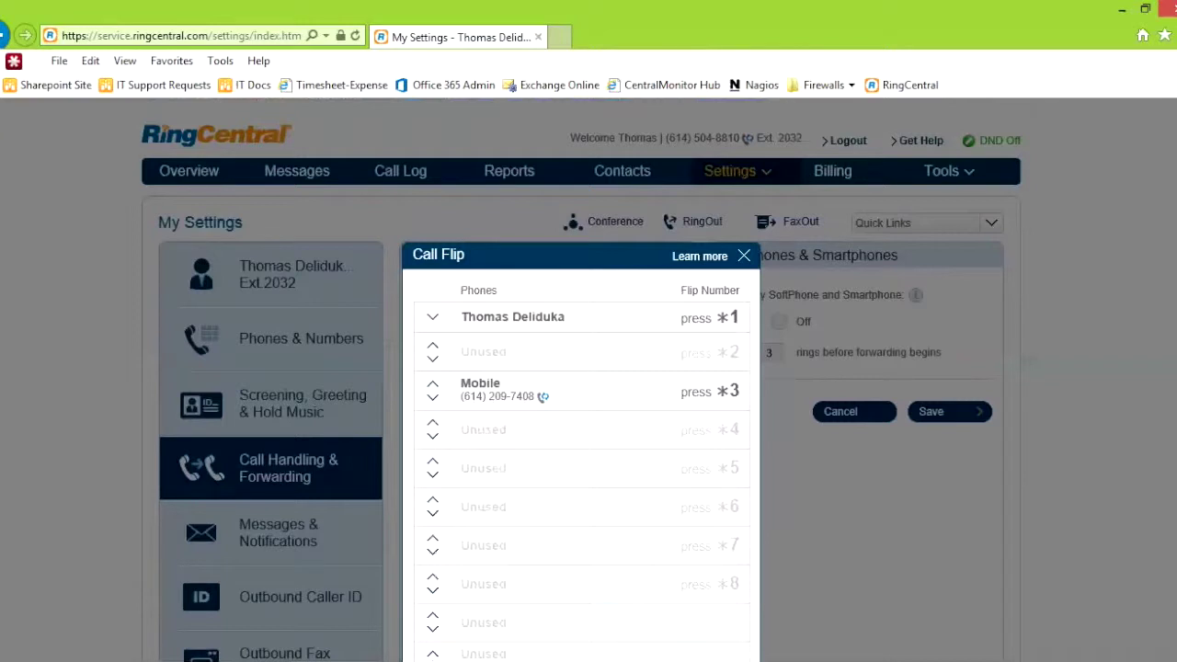
pyautogui.click(432, 382)
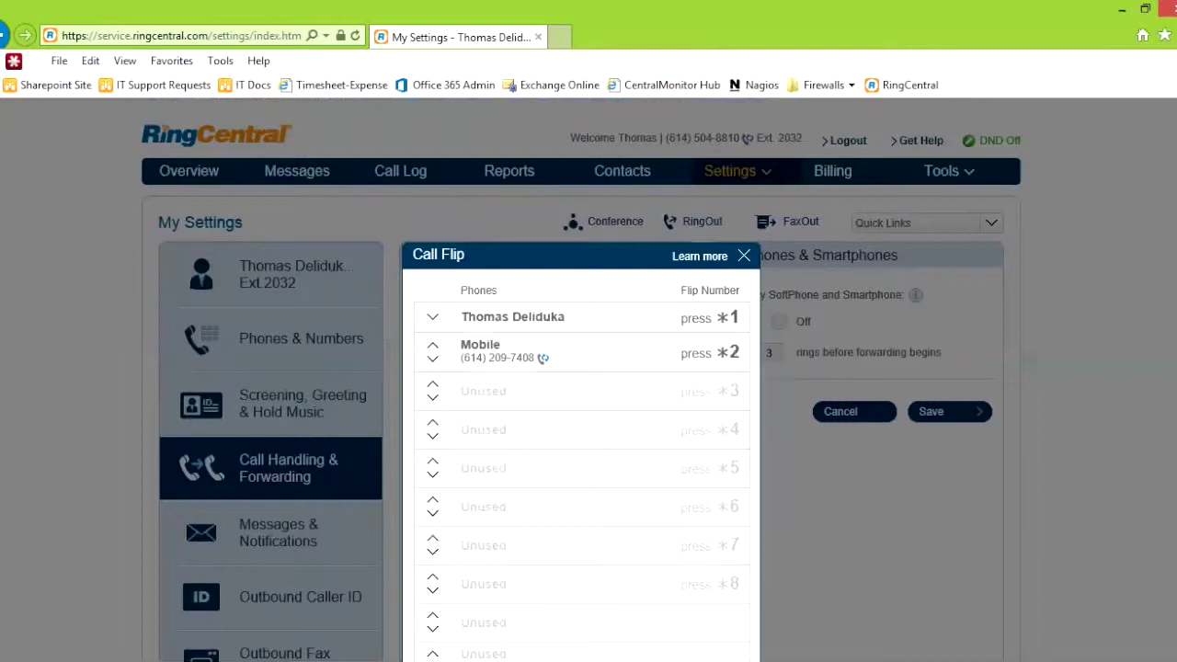
# Open Messages & Notifications and review the User Hours voicemail greeting and the After Hours message settings
pyautogui.scroll(-3, 588, 386)
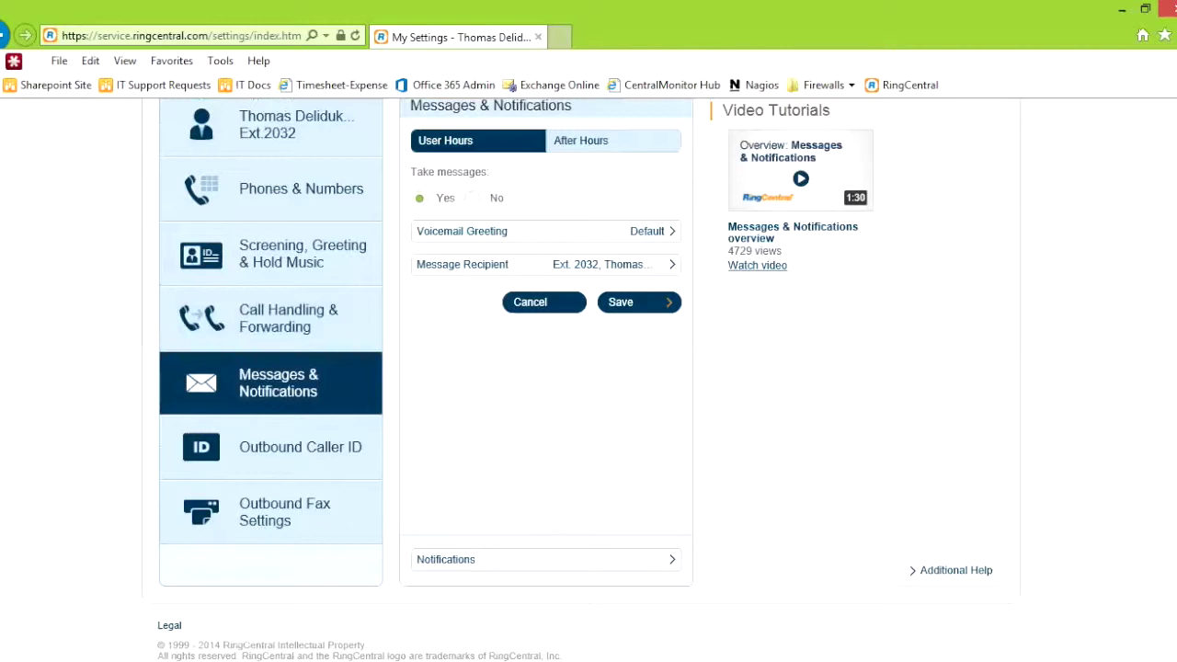
pyautogui.click(546, 231)
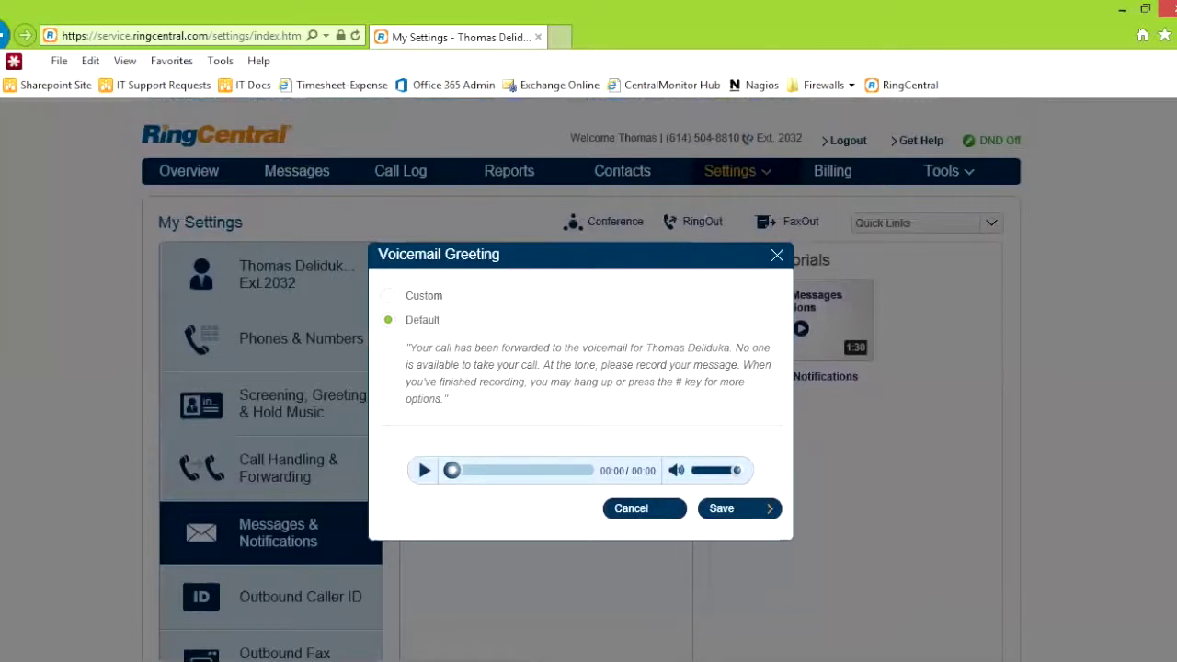
pyautogui.click(631, 508)
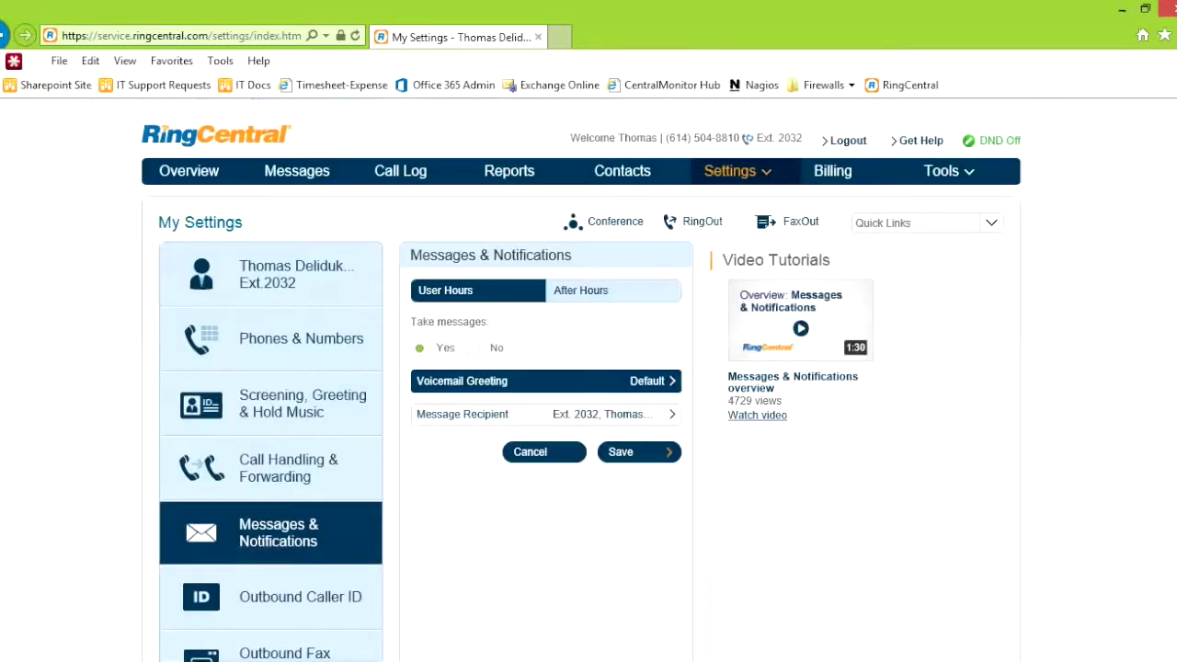
pyautogui.click(580, 290)
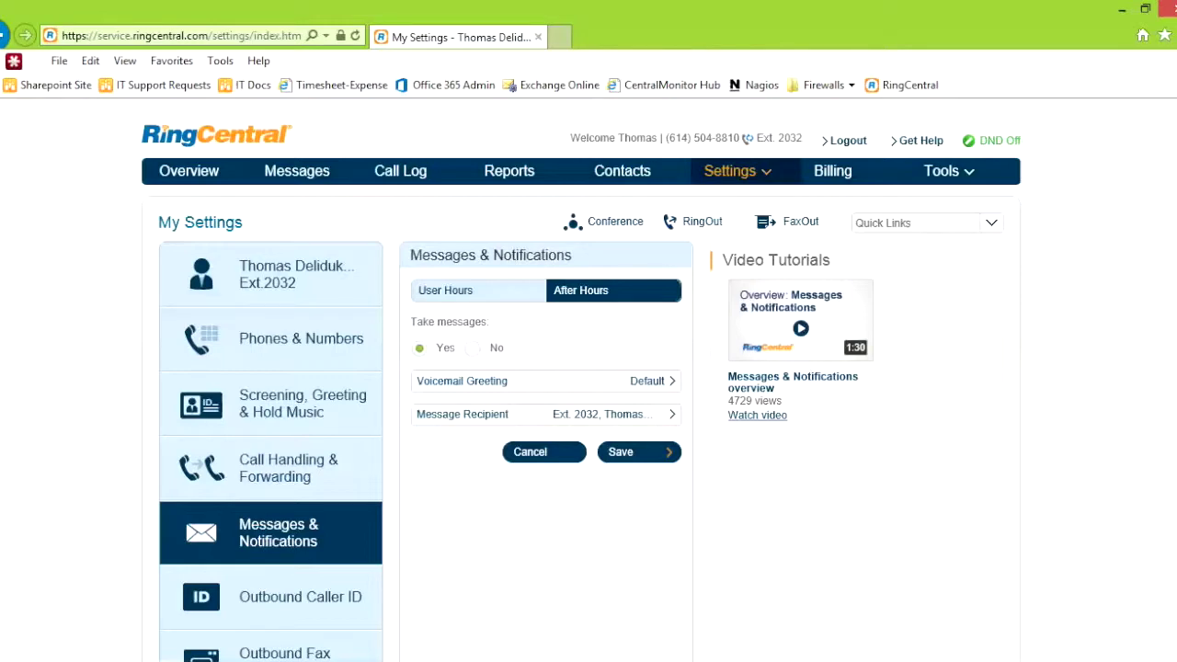
# Open Notifications and examine the advanced options for voicemail, faxes, missed calls and fax transmission results
pyautogui.scroll(-3, 582, 386)
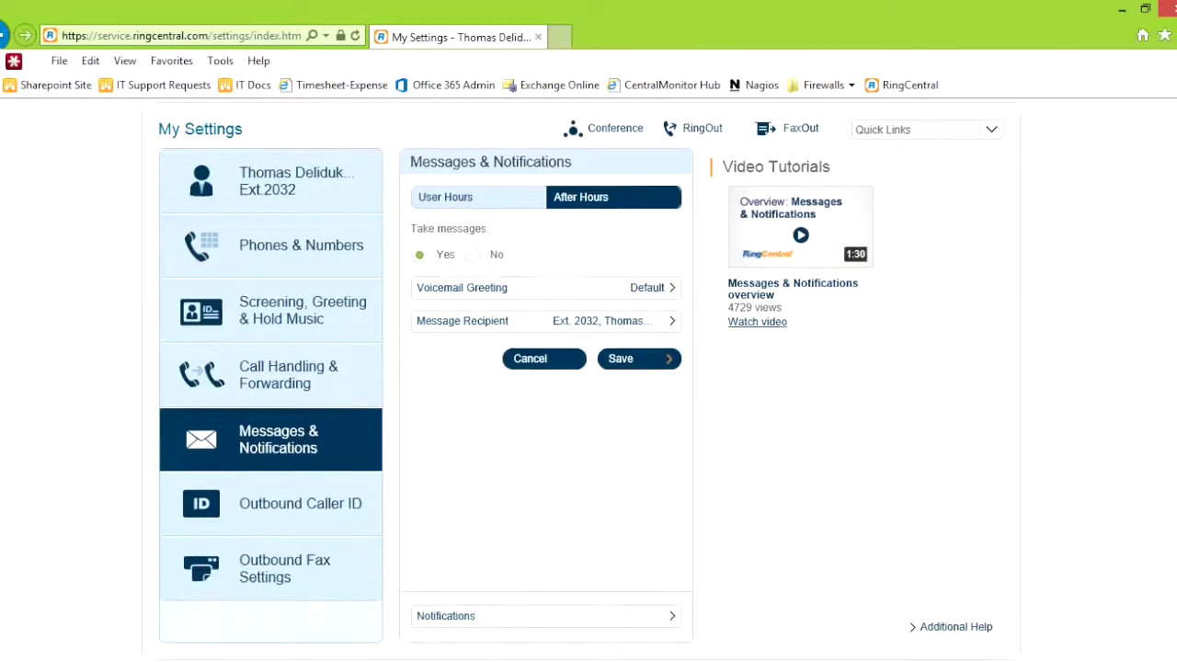
pyautogui.click(445, 162)
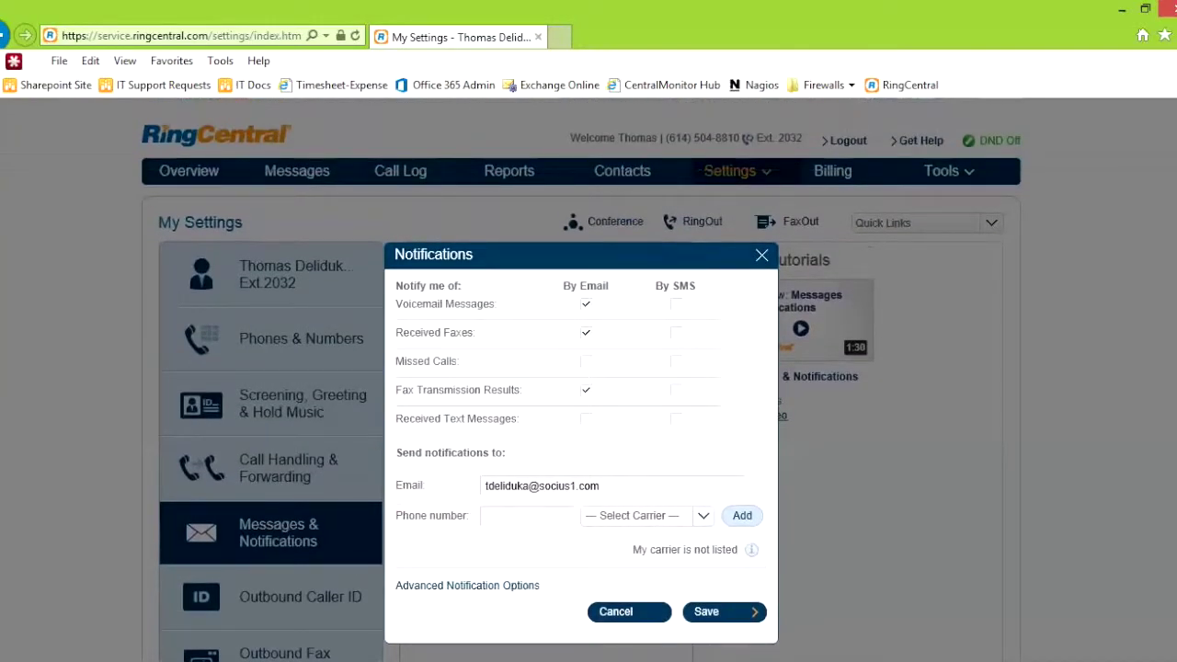
pyautogui.click(467, 586)
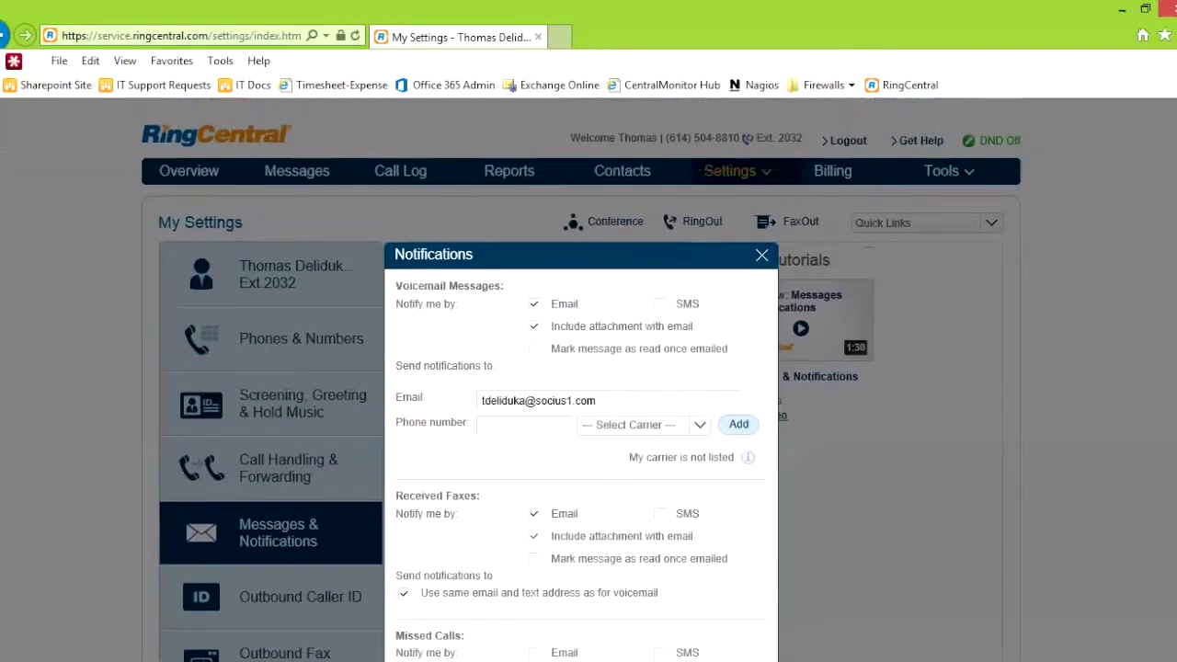
pyautogui.scroll(-3, 581, 380)
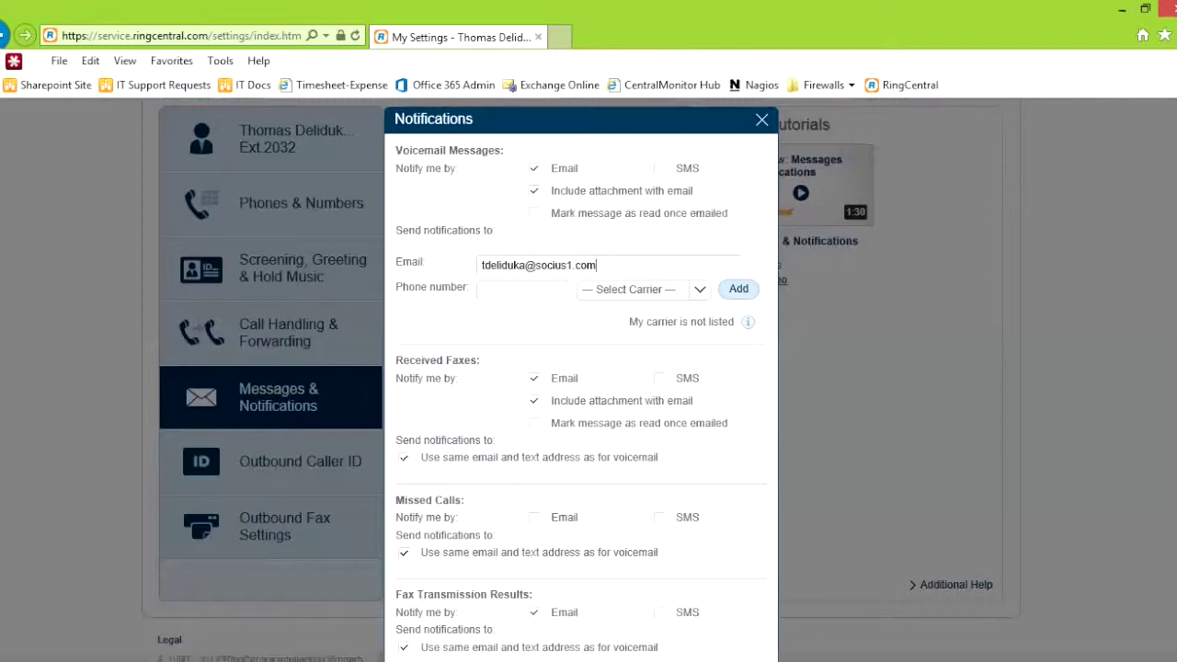
# Review the remaining notification options down to Received Text Messages and close the Notifications settings without saving
pyautogui.scroll(-3, 579, 377)
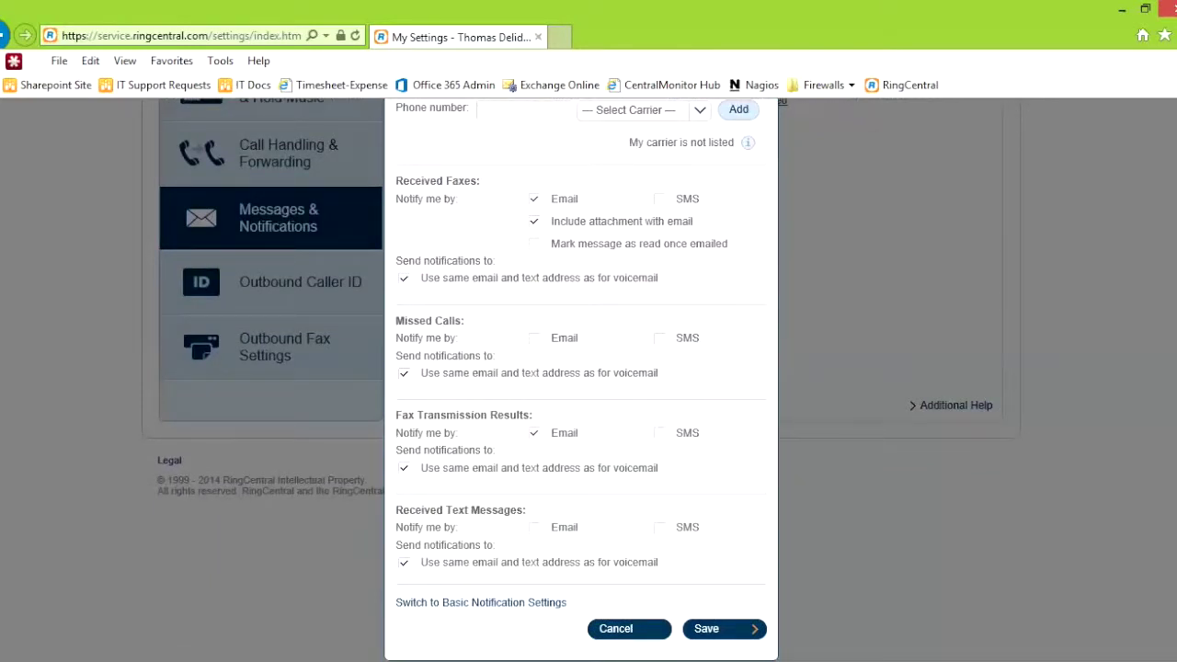
pyautogui.moveTo(395, 509); pyautogui.dragTo(524, 509)
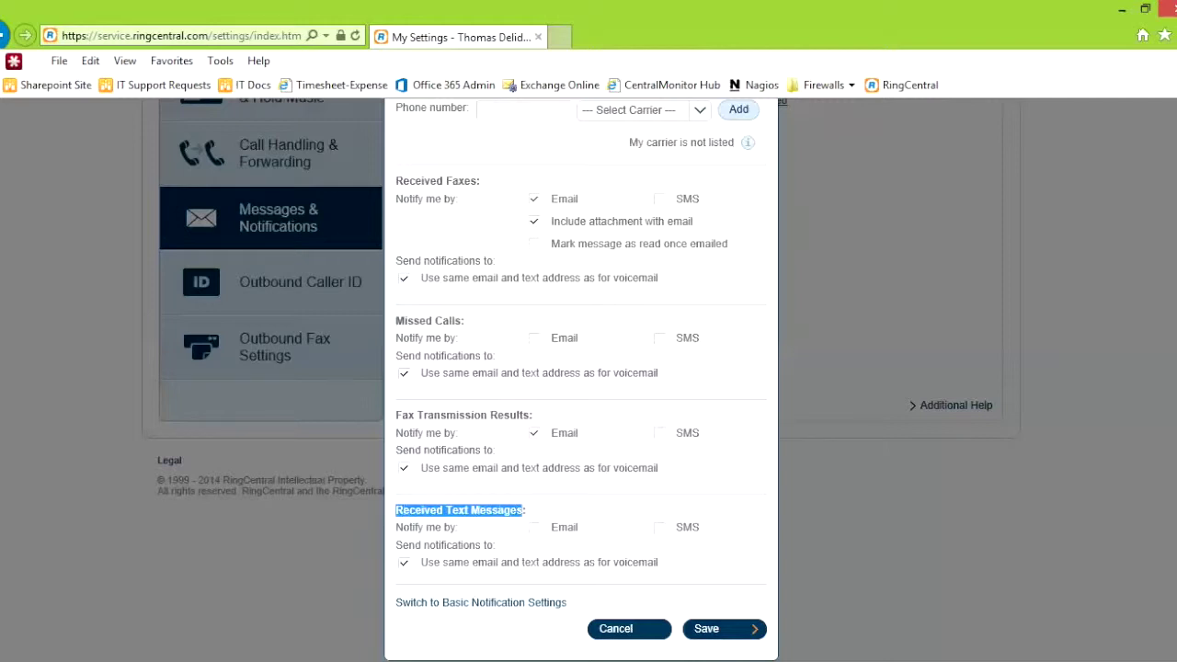
pyautogui.click(629, 628)
# Open the Outbound Caller ID settings and set the Softphone caller ID to the Phone Line number
pyautogui.click(300, 447)
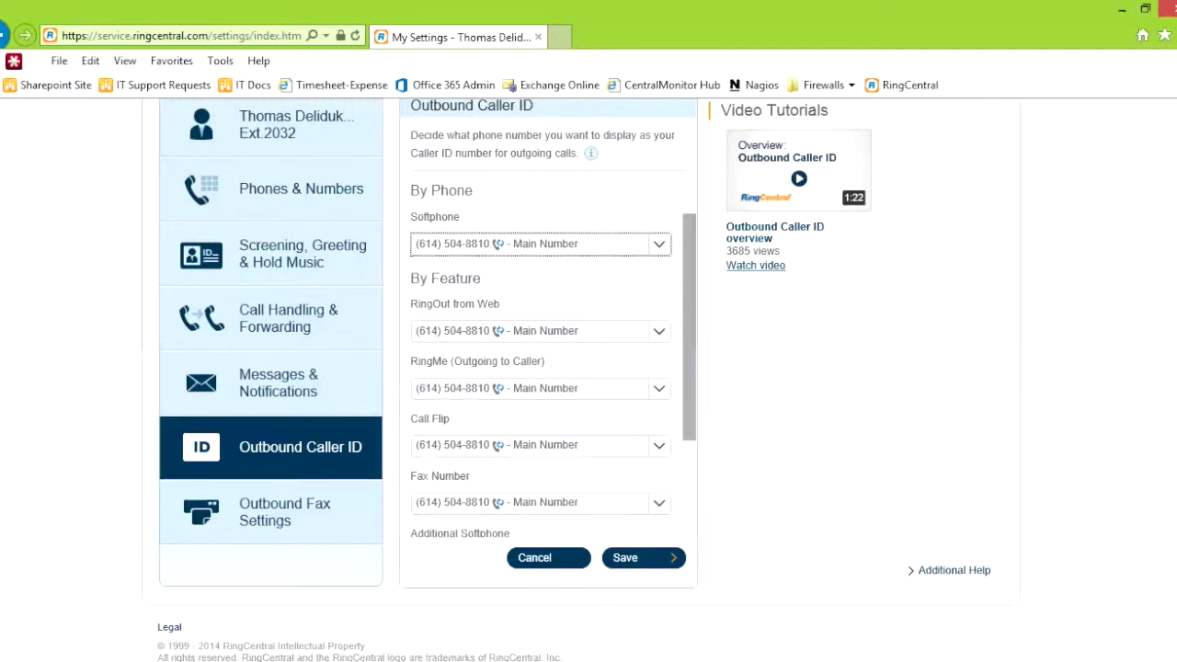
pyautogui.press('Down')
pyautogui.scroll(-1, 554, 366)
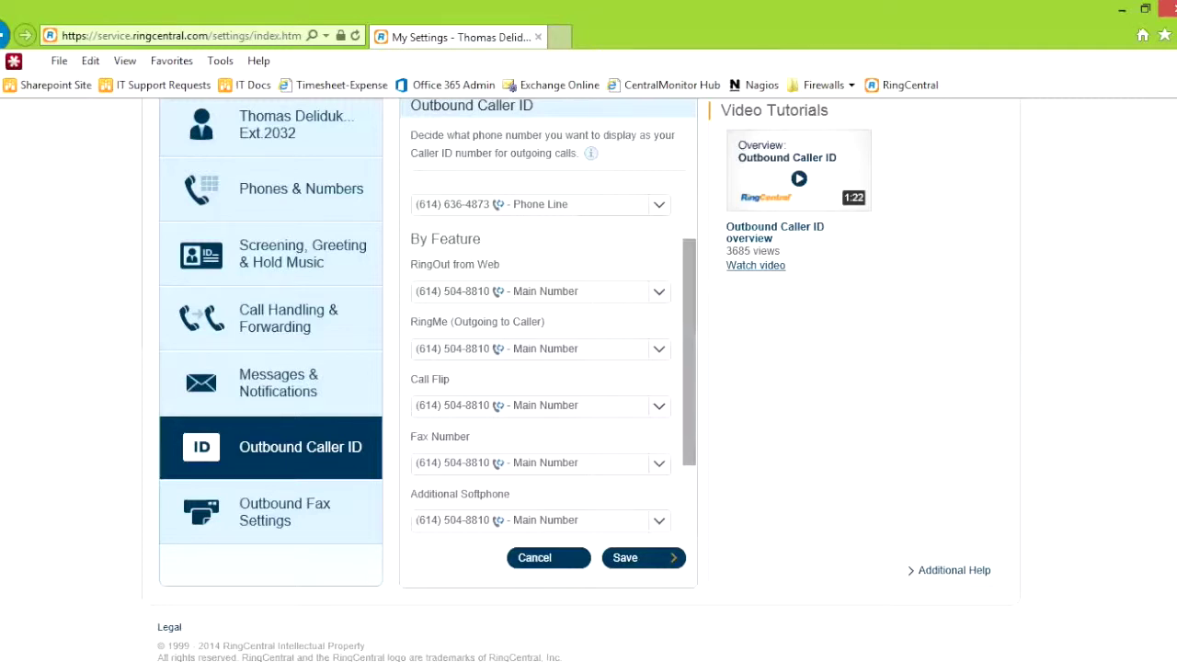
# Set the outbound caller ID for both Call Flip and Fax Number to the Phone Line number
pyautogui.scroll(-2, 552, 368)
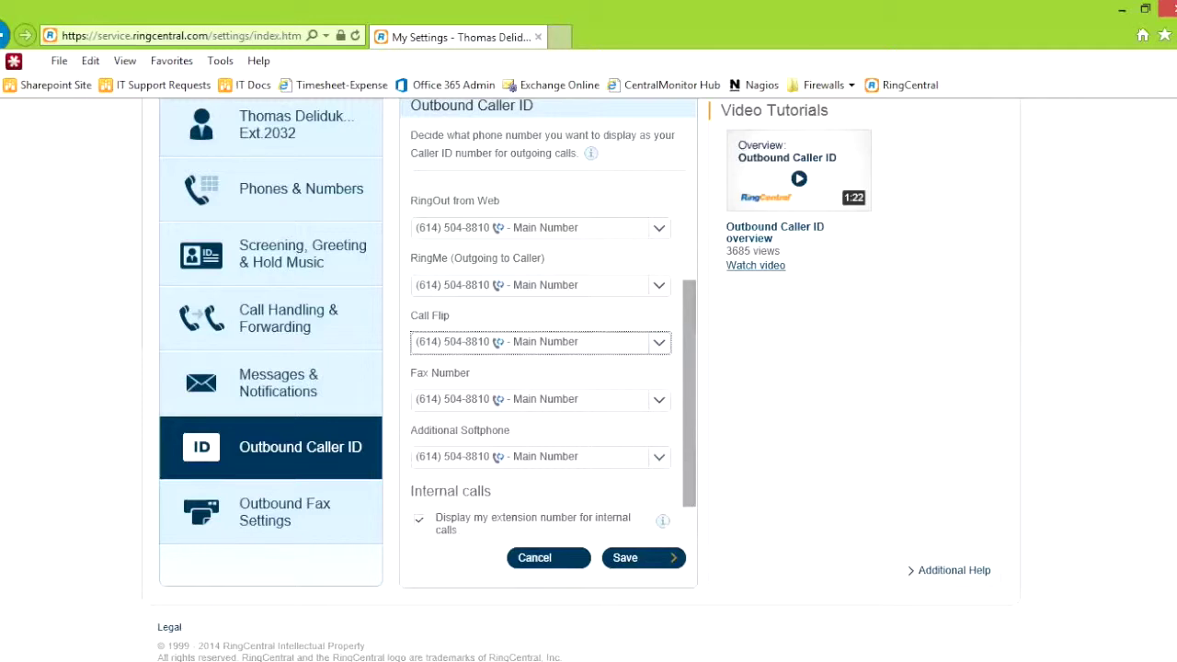
pyautogui.press('Down')
pyautogui.press('Tab')
pyautogui.press('Down')
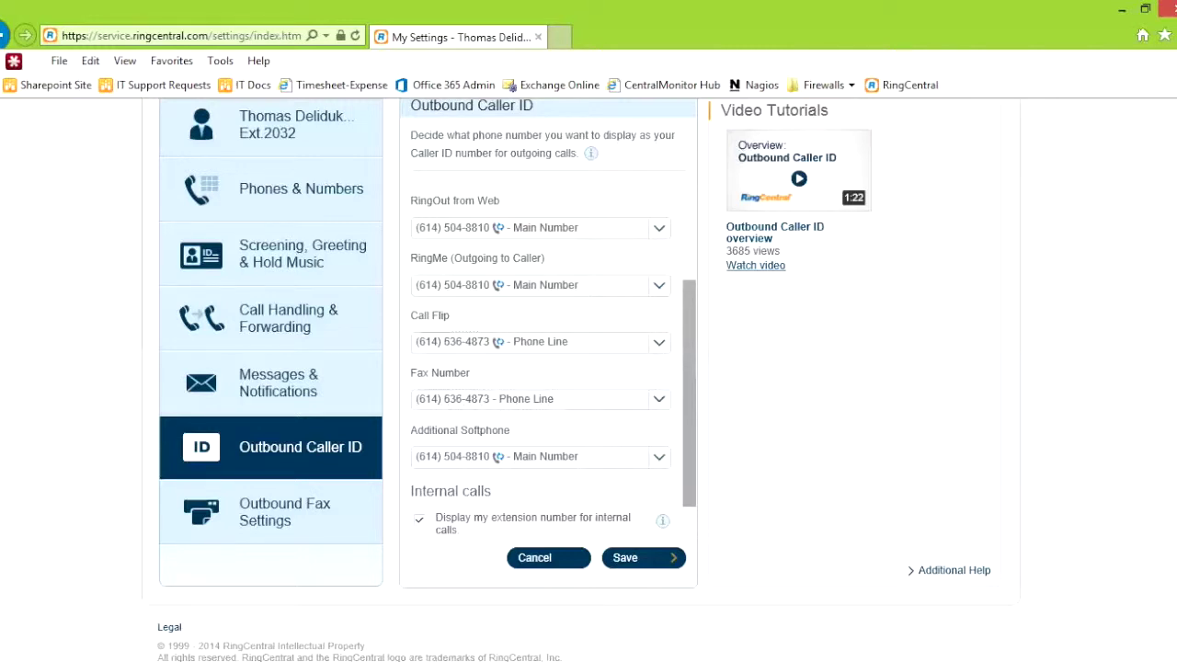
# Set the Additional Softphone caller ID to the Phone Line number and save the Outbound Caller ID settings
pyautogui.click(540, 456)
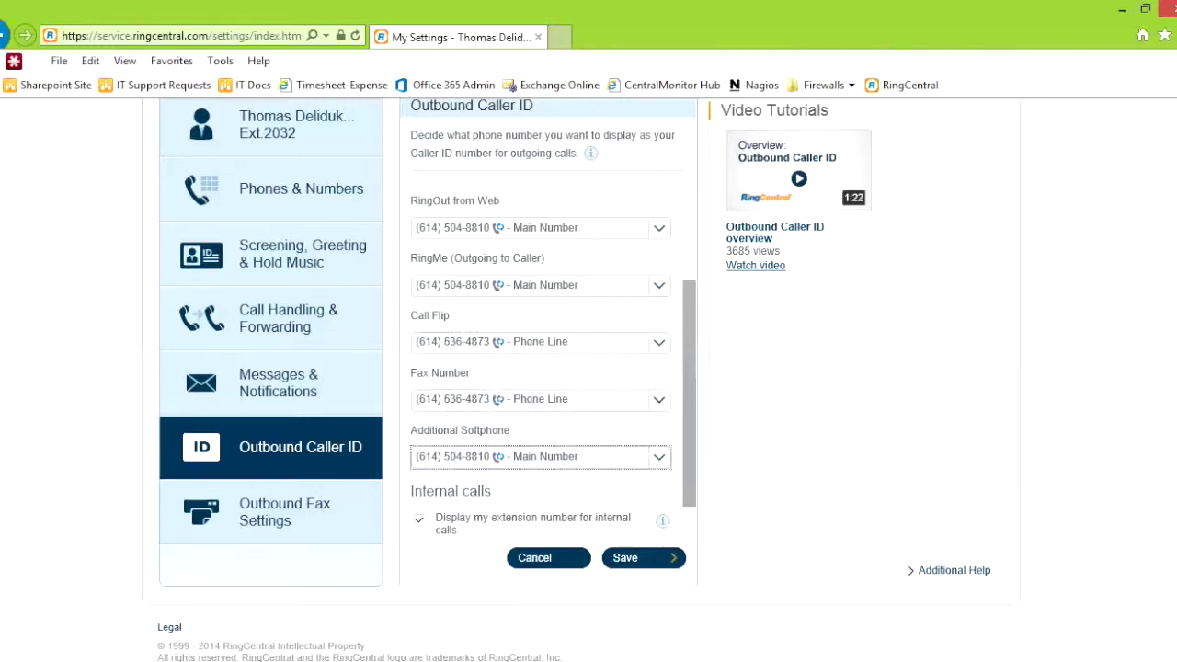
pyautogui.press('Down')
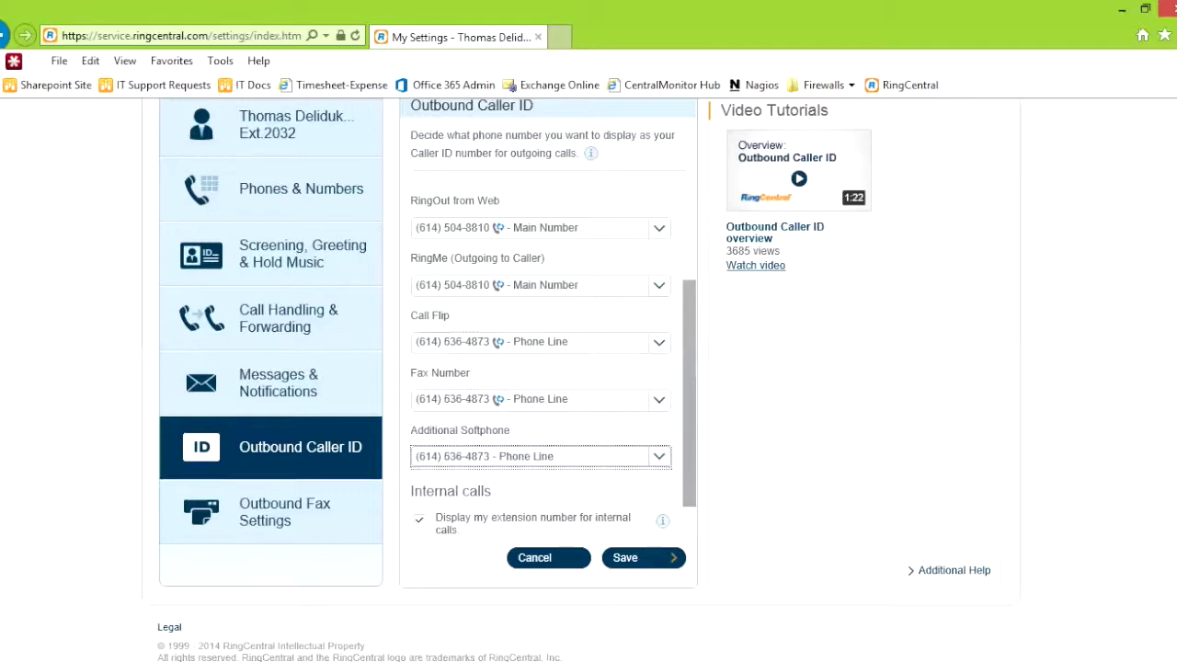
pyautogui.click(625, 557)
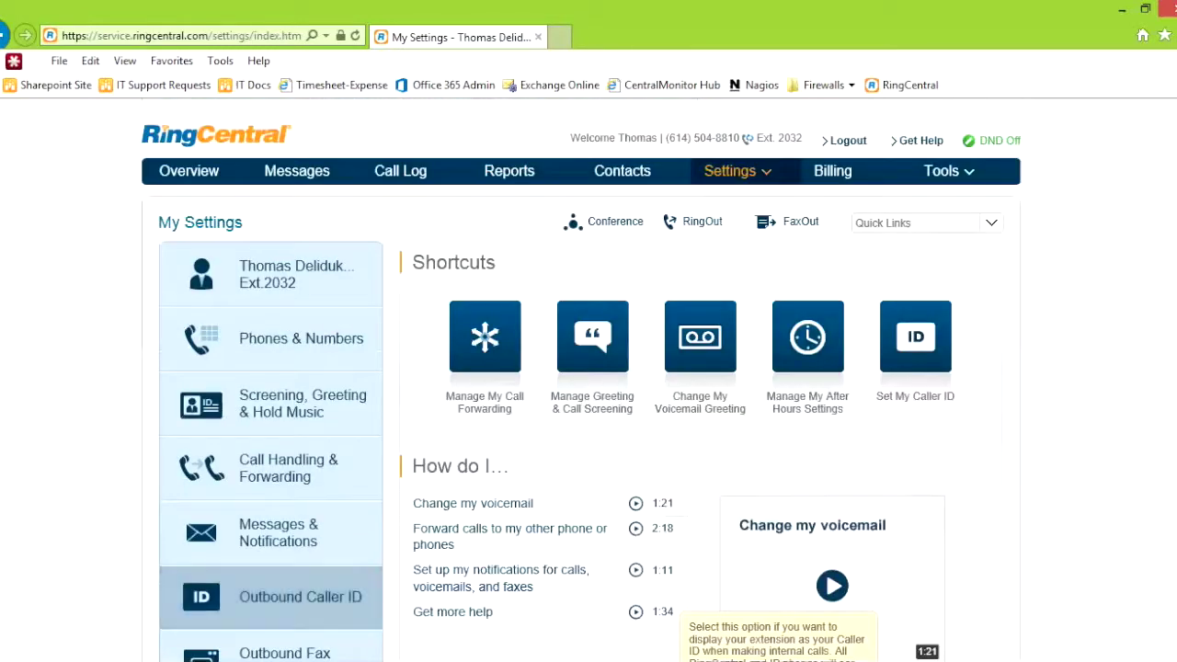
# Open Outbound Fax Settings and review the default cover page preview and the Faxes Sent via Email options
pyautogui.click(276, 653)
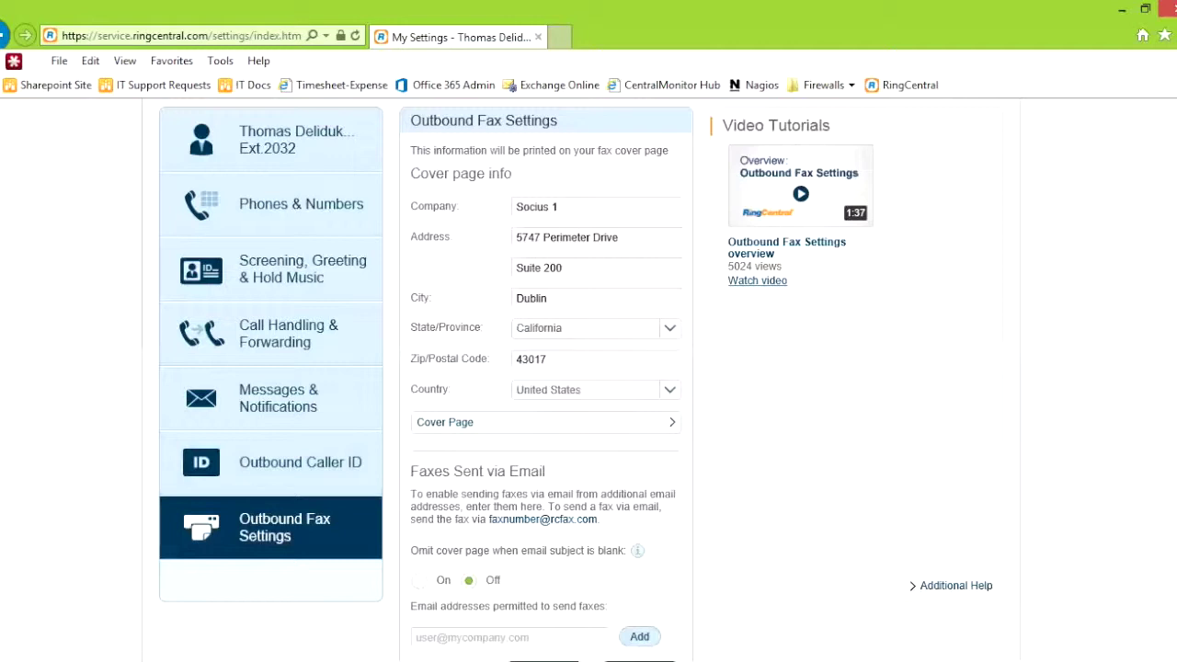
pyautogui.click(542, 422)
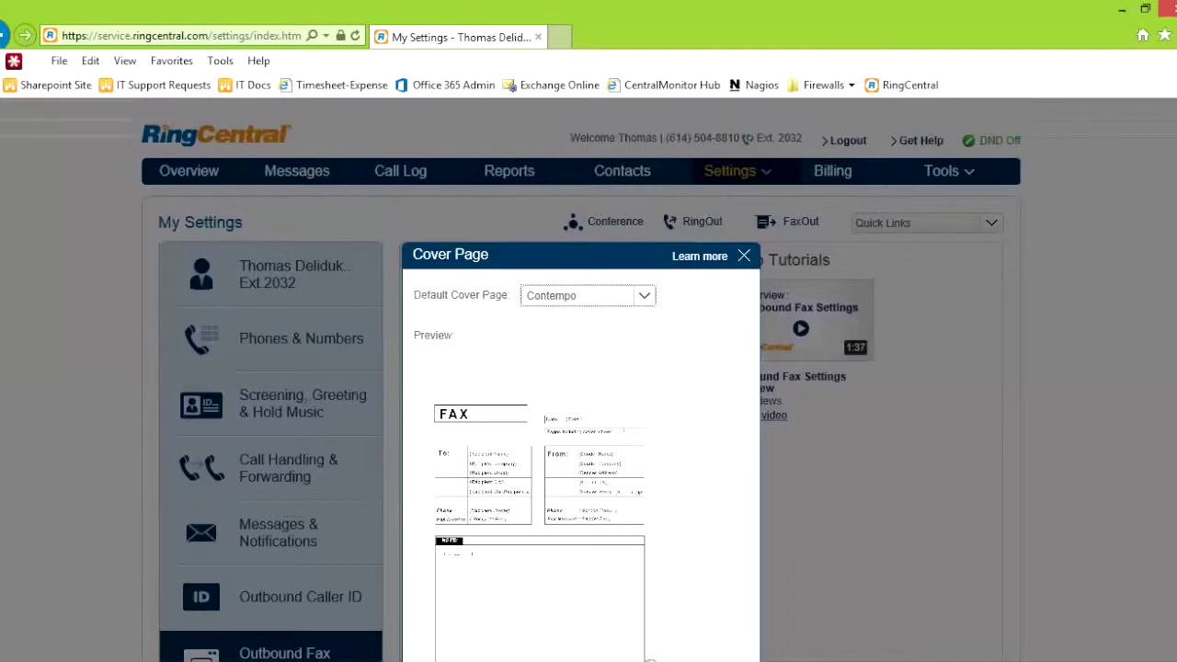
pyautogui.press('Escape')
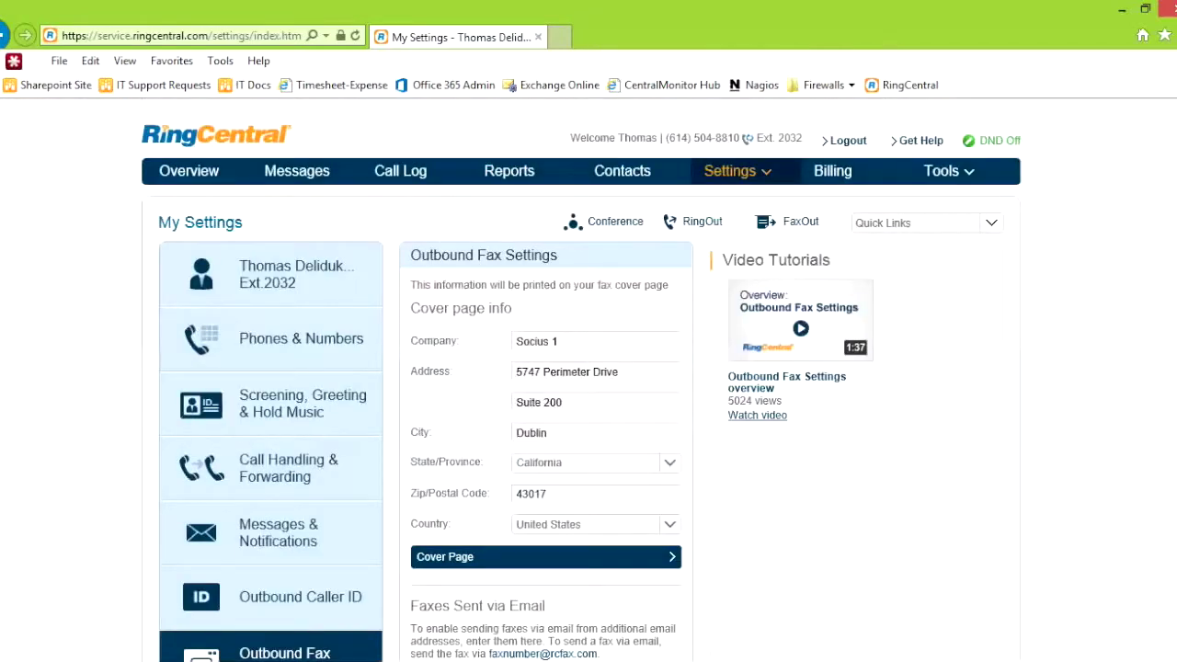
pyautogui.scroll(-3, 588, 368)
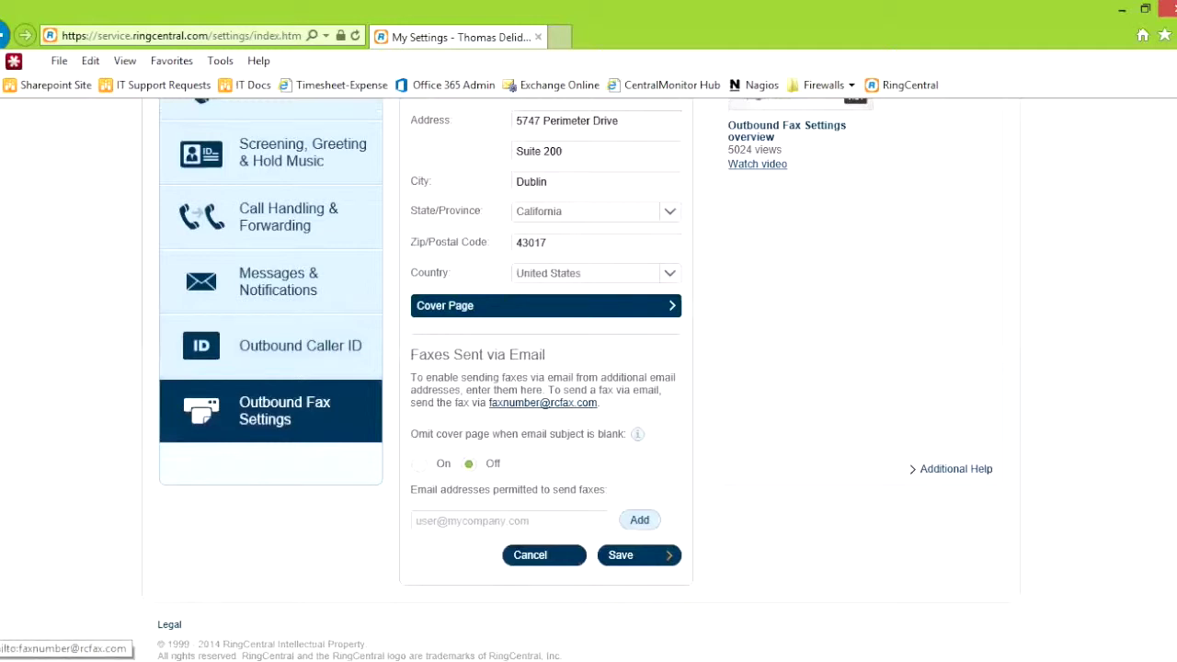
pyautogui.click(496, 521)
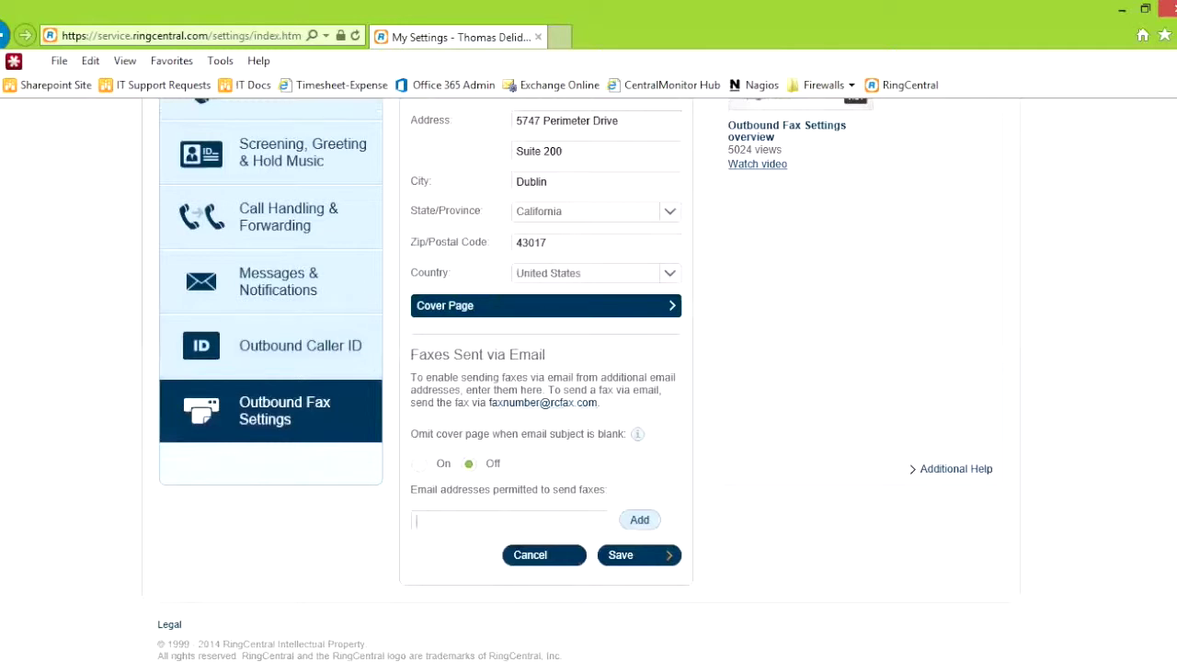
# Open the Meetings App page to view the RingCentral Meetings for Windows download information
pyautogui.scroll(3, 589, 368)
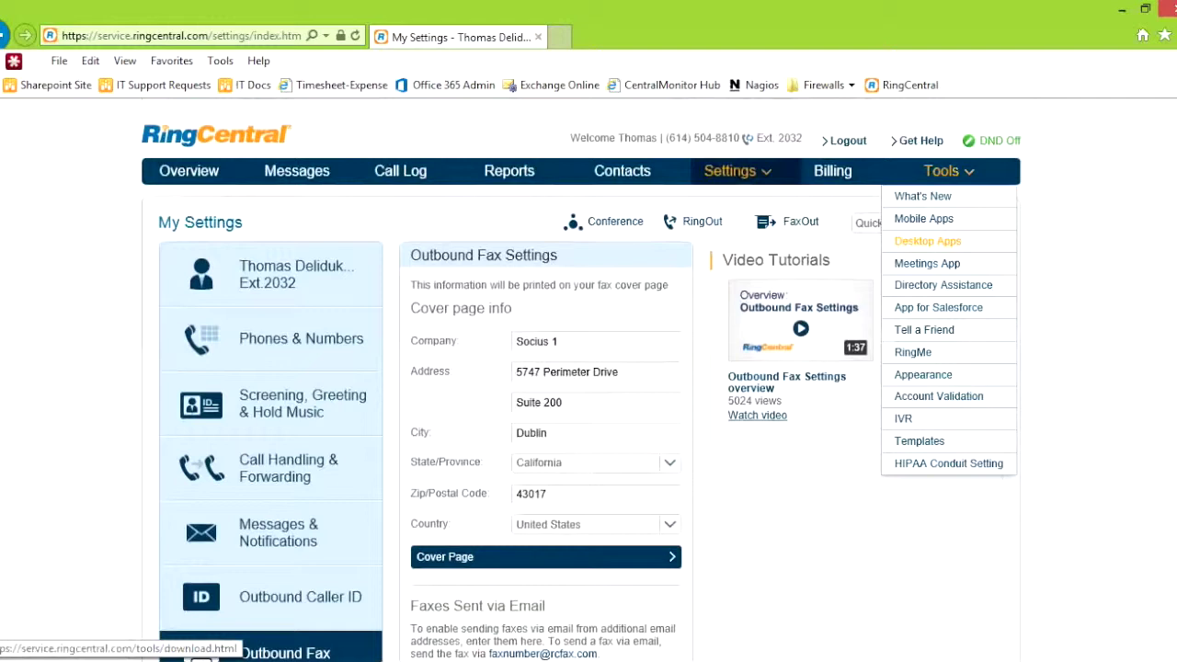
pyautogui.click(926, 263)
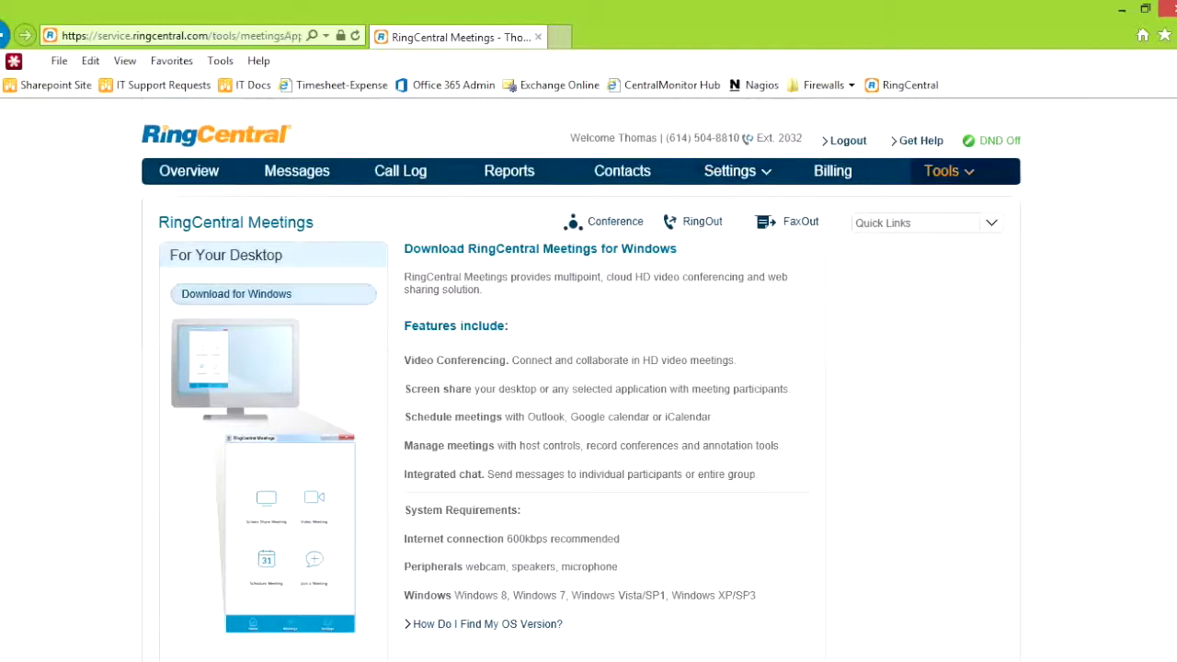
pyautogui.moveTo(941, 171)
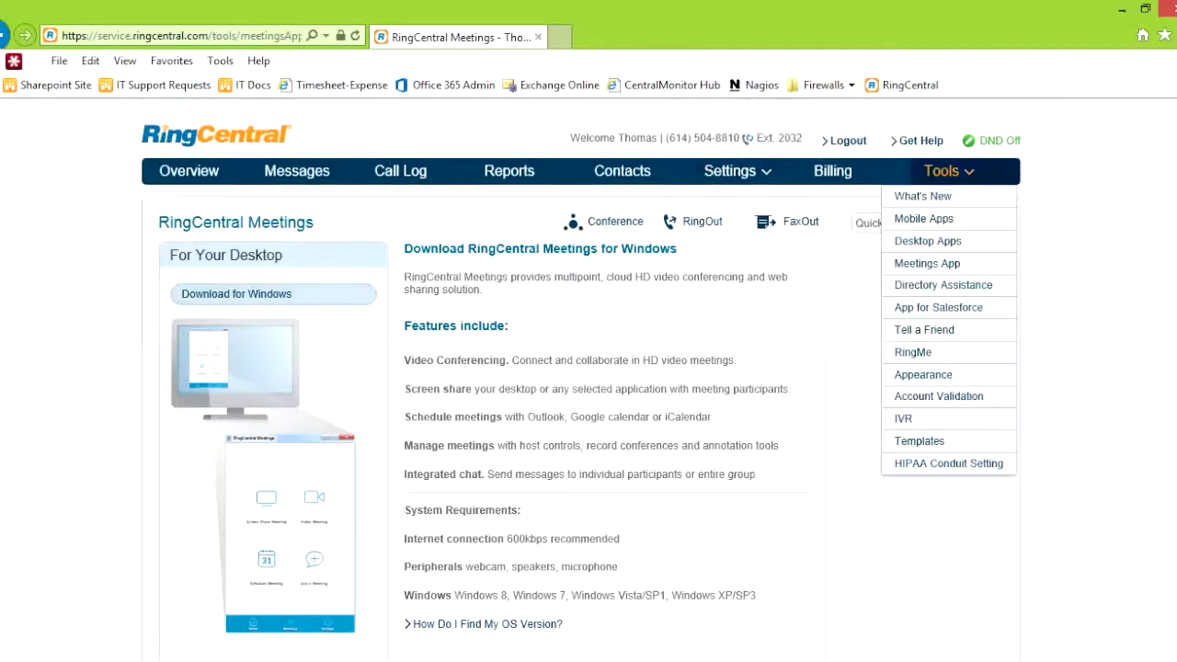